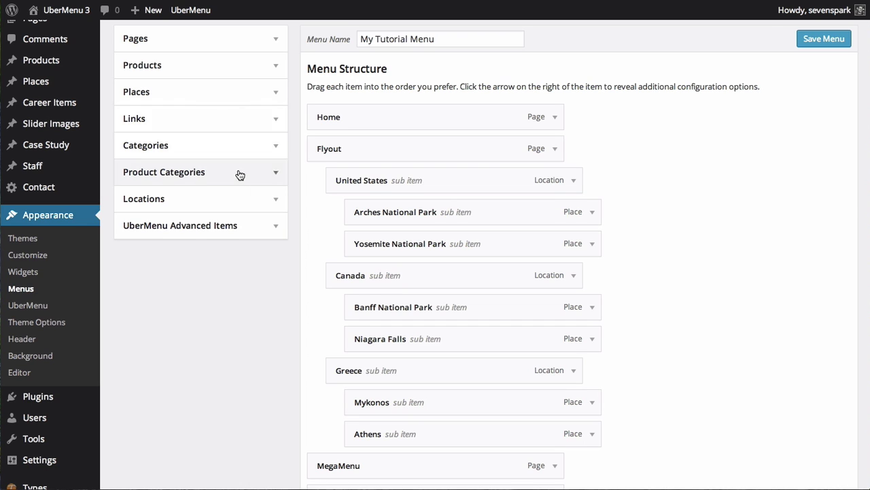
Add the ticked locations, including Greece, Italy and France, to the menu
click(230, 199)
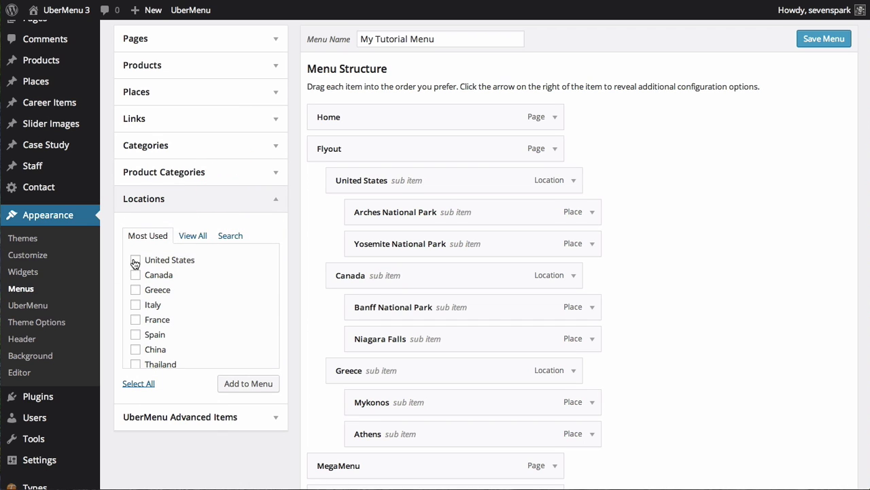
click(135, 289)
click(135, 305)
click(135, 320)
click(231, 383)
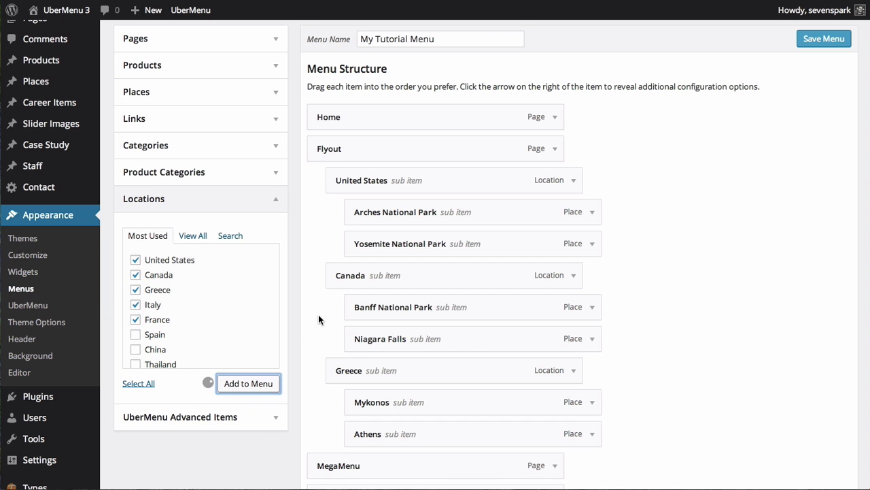
Nest United States, Greece, France, Italy and Canada under MegaMenu as sub items
scroll(326, 311, down, 2)
scroll(326, 312, down, 10)
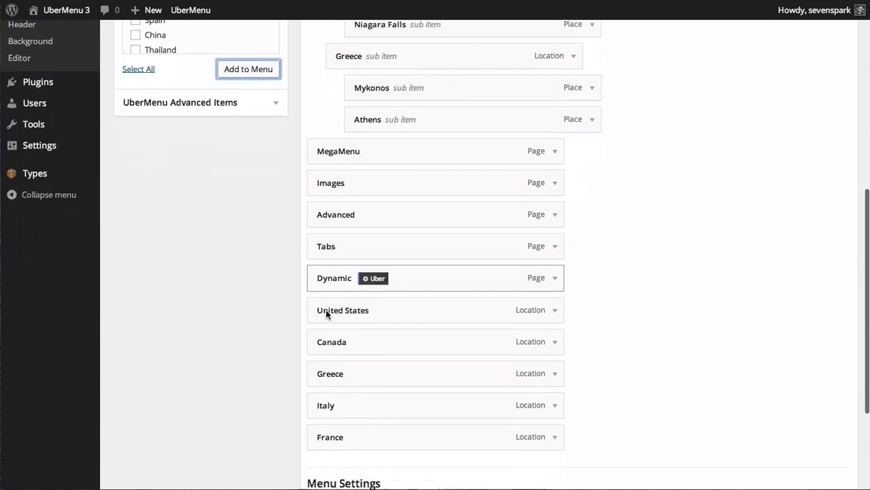
drag(321, 252, 354, 122)
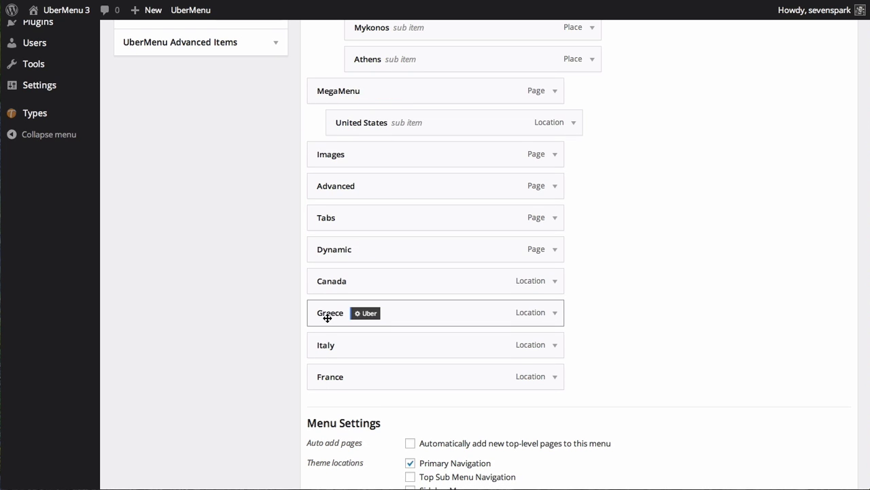
drag(327, 315, 347, 161)
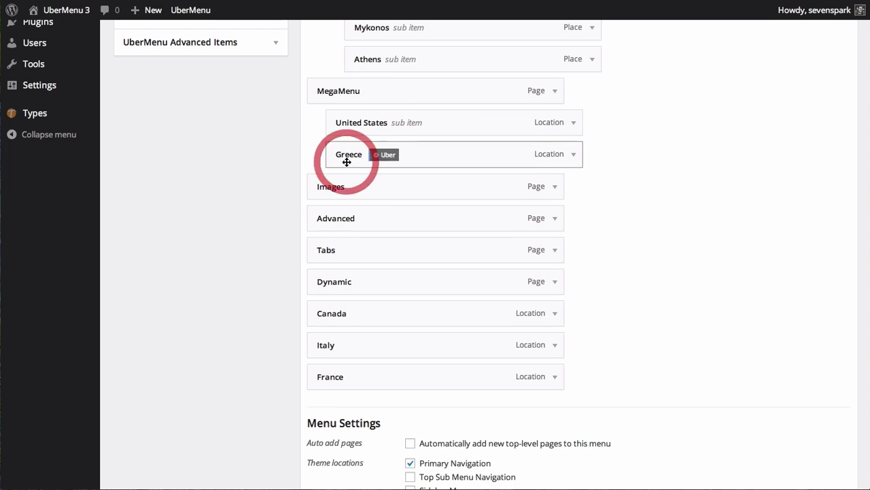
drag(324, 377, 344, 186)
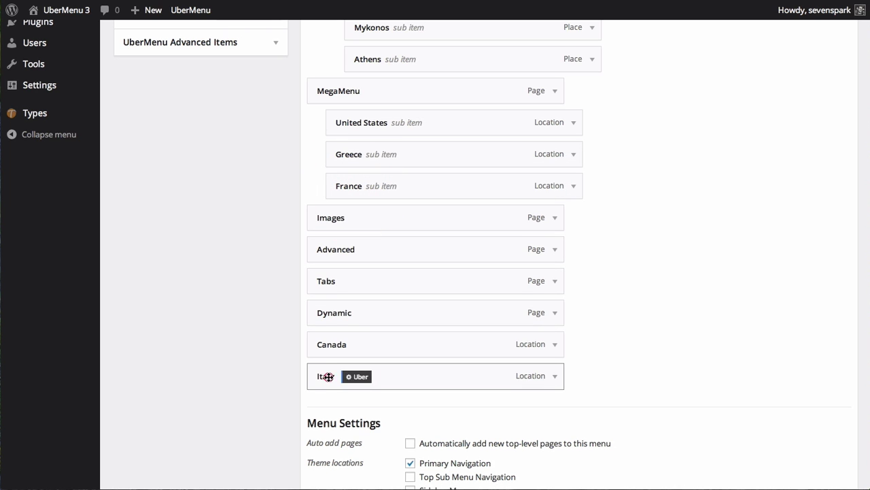
drag(324, 375, 355, 215)
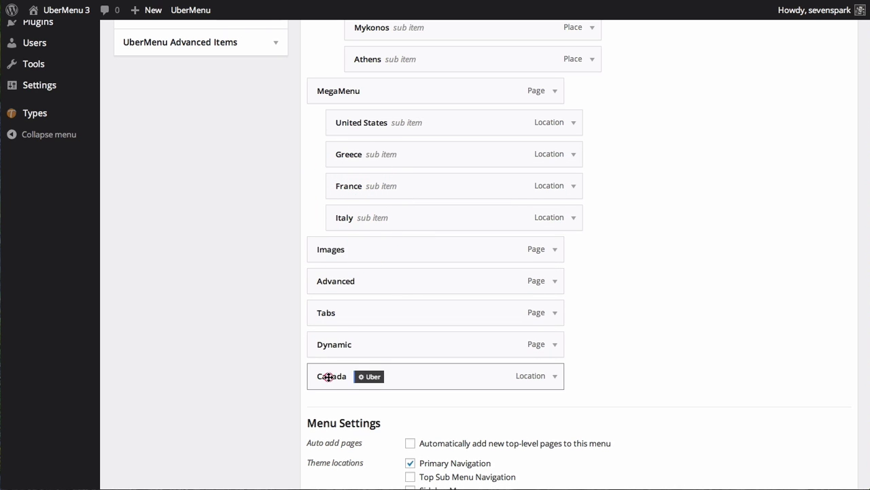
drag(328, 378, 358, 250)
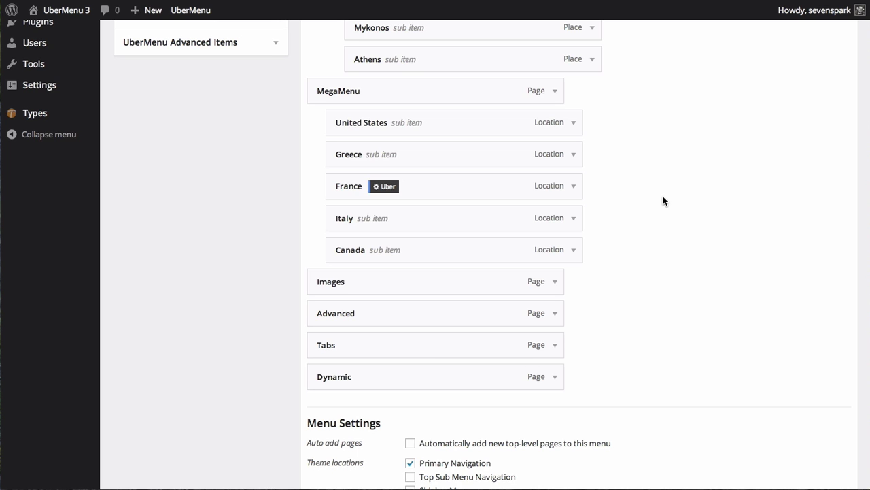
scroll(664, 201, down, 1)
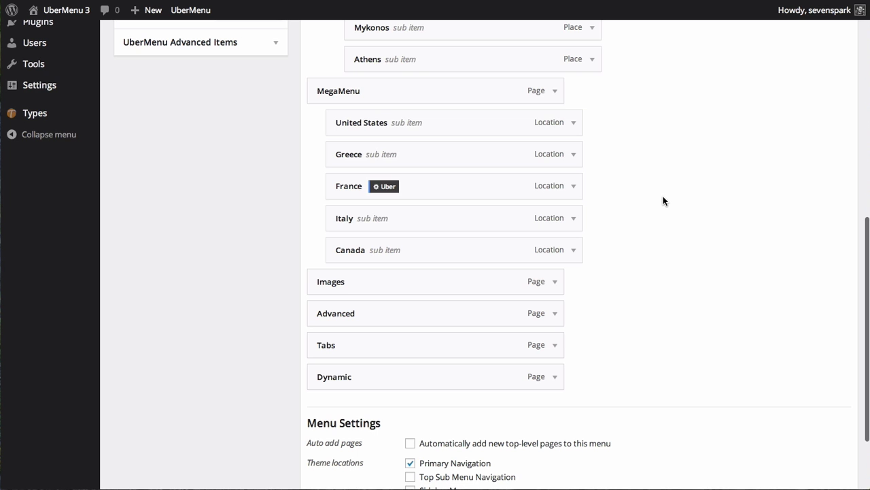
Save My Tutorial Menu and check the front-end MEGAMENU dropdown of five locations
scroll(663, 200, up, 7)
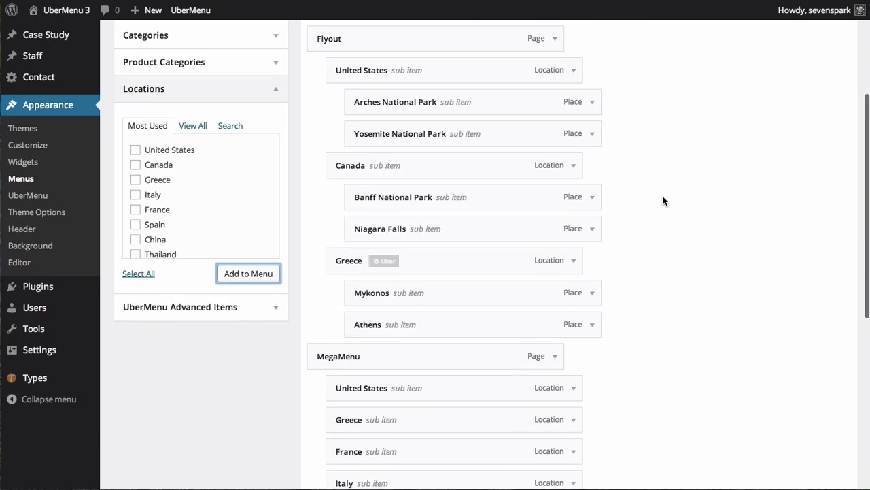
click(822, 130)
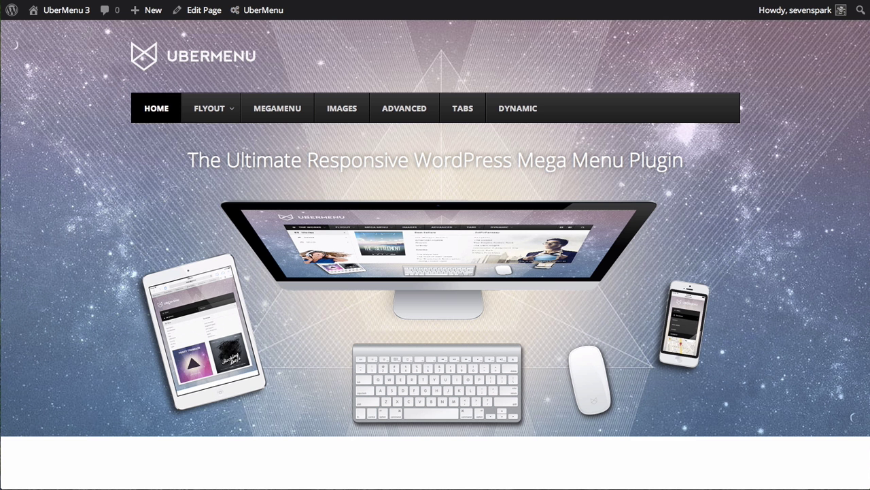
click(41, 10)
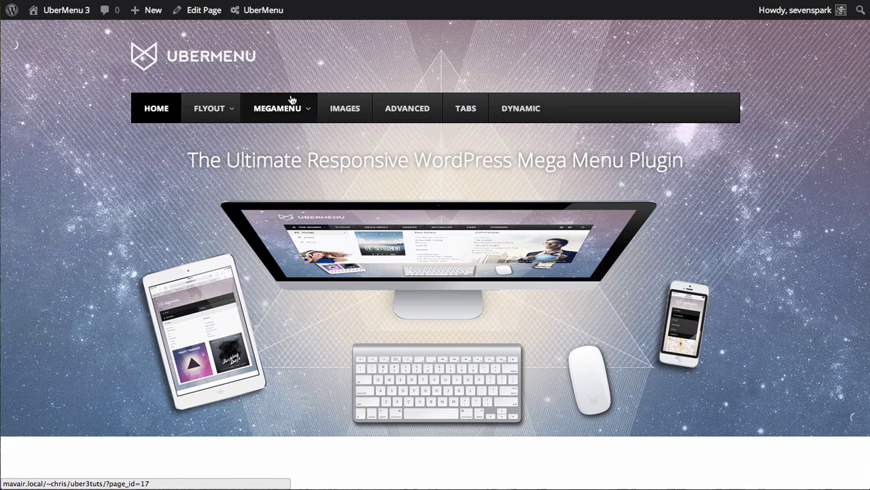
mouse_move(292, 102)
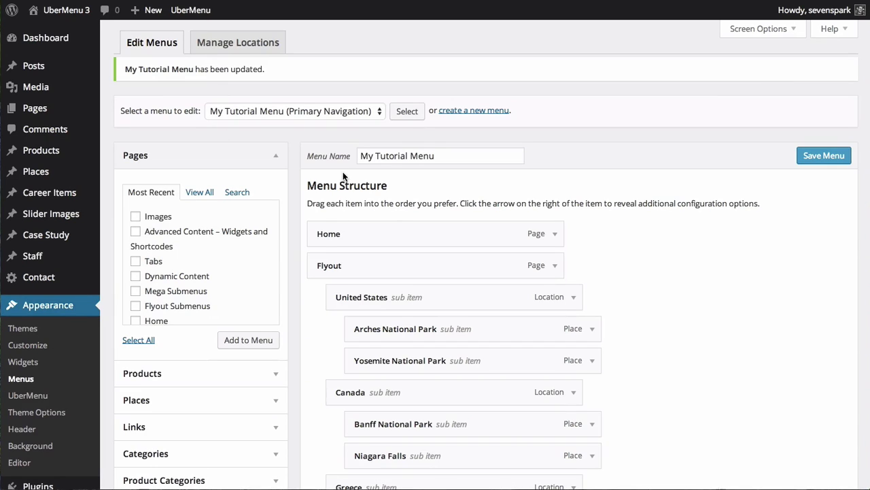
Tick Iguazú Falls, Rio de Janeiro, Amazon Rainforest, Machu Picchu, Tokyo and Fushimi Inari Shrine in Places
scroll(300, 229, down, 3)
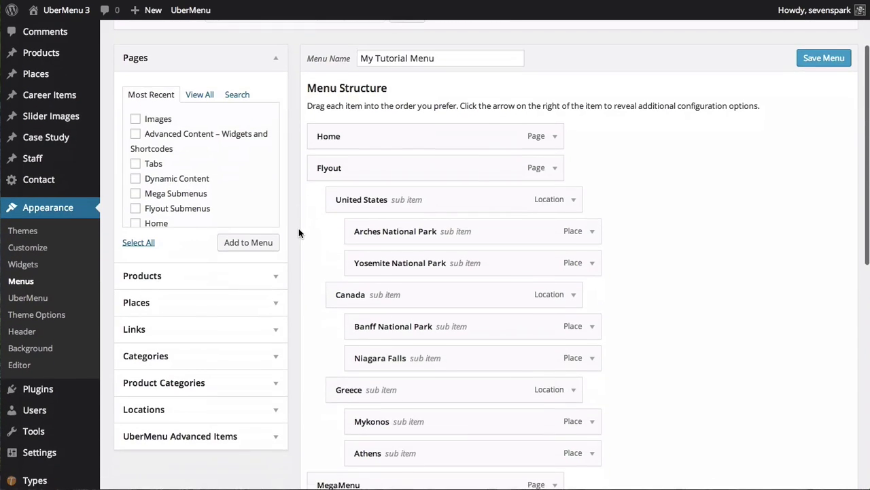
click(272, 264)
click(136, 134)
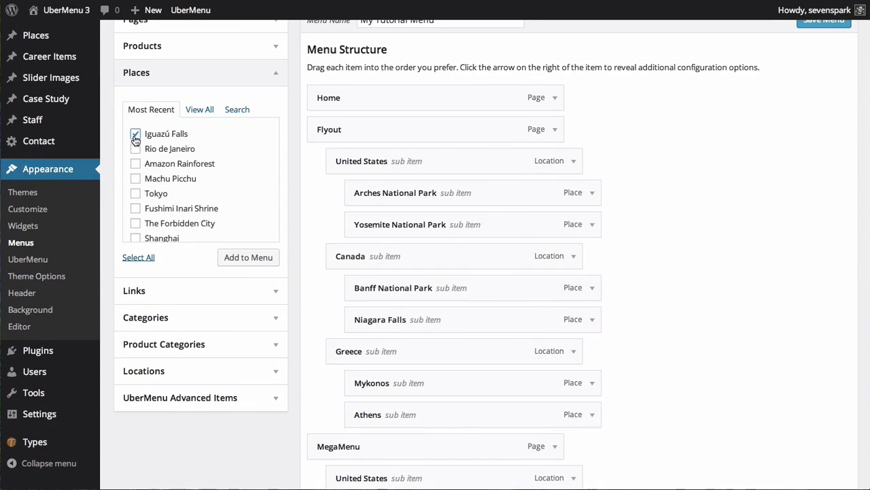
click(135, 148)
click(136, 164)
click(135, 178)
click(135, 193)
click(135, 208)
Also tick Cinque Terre, Athens, Mykonos, Ayutthaya and Bangkok, and add all ticked places to the menu
scroll(136, 206, down, 2)
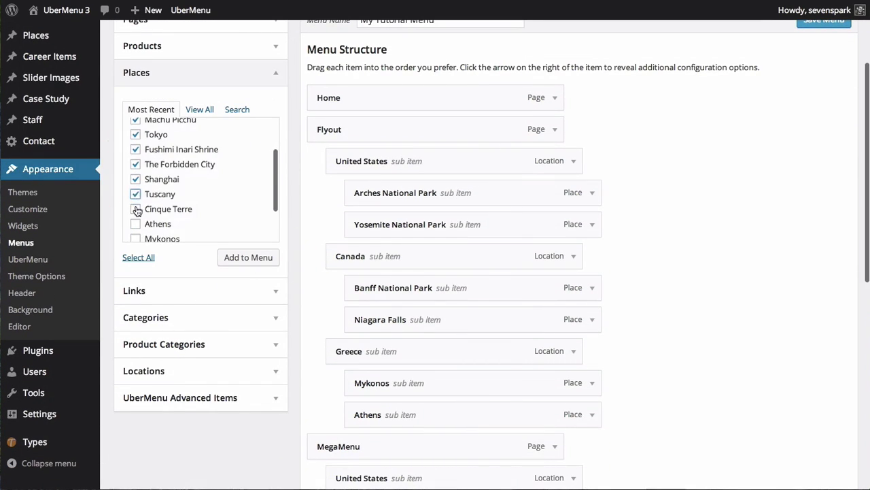
click(136, 221)
scroll(136, 224, down, 2)
click(135, 194)
click(136, 208)
click(135, 224)
click(136, 238)
scroll(138, 232, down, 3)
click(250, 252)
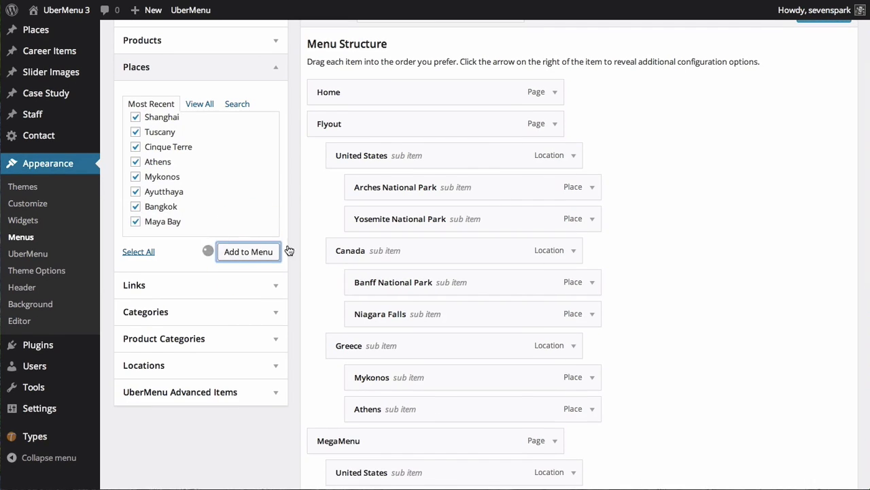
Nest Iguazú Falls, Rio de Janeiro and Amazon Rainforest under United States
scroll(483, 285, down, 6)
drag(332, 353, 374, 100)
drag(324, 384, 361, 179)
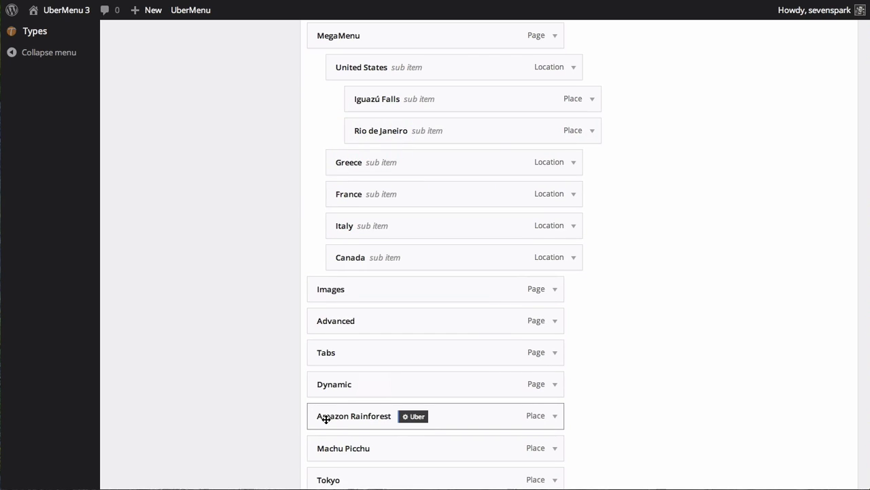
drag(326, 419, 366, 170)
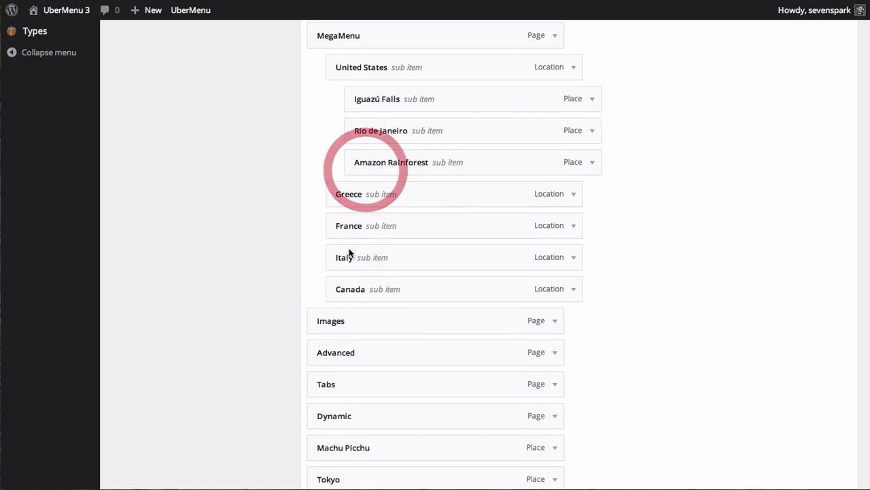
Nest Machu Picchu, Tokyo and Fushimi Inari Shrine under Greece
drag(330, 447, 360, 216)
scroll(360, 272, down, 3)
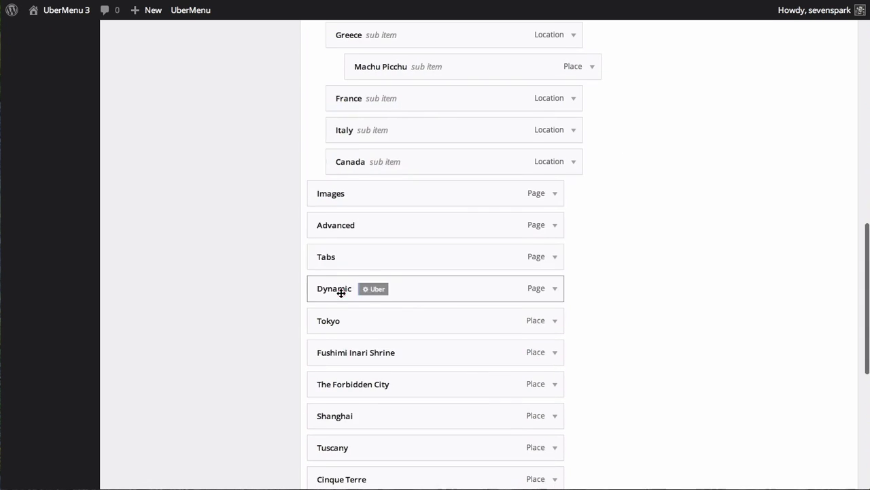
drag(340, 289, 342, 263)
drag(333, 320, 384, 96)
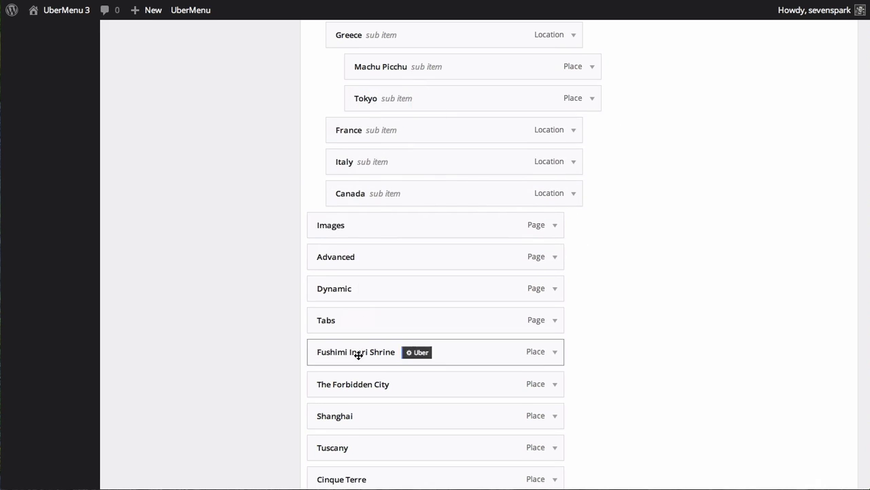
drag(357, 356, 398, 136)
Nest The Forbidden City, Shanghai and Tuscany under France, and Athens and Ayutthaya under Italy
drag(354, 383, 357, 194)
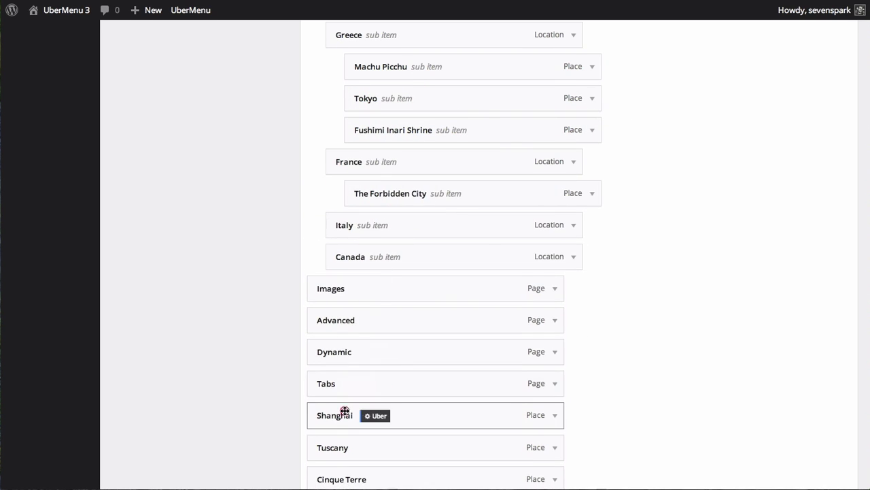
drag(344, 412, 381, 227)
drag(333, 449, 370, 197)
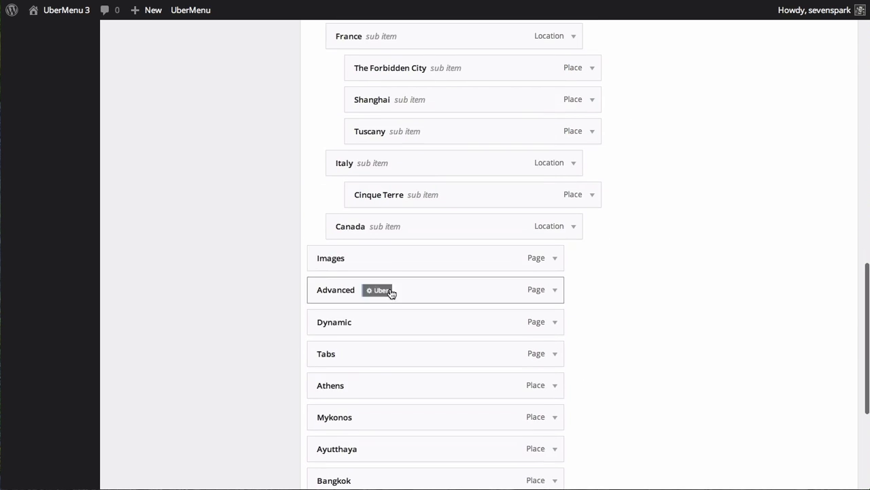
right_click(337, 387)
drag(337, 386, 386, 219)
scroll(369, 247, down, 3)
drag(337, 360, 375, 166)
Nest Bangkok, Mykonos and Maya Bay under Canada
right_click(319, 388)
drag(319, 388, 351, 236)
drag(320, 392, 356, 267)
drag(321, 425, 365, 298)
scroll(364, 297, up, 3)
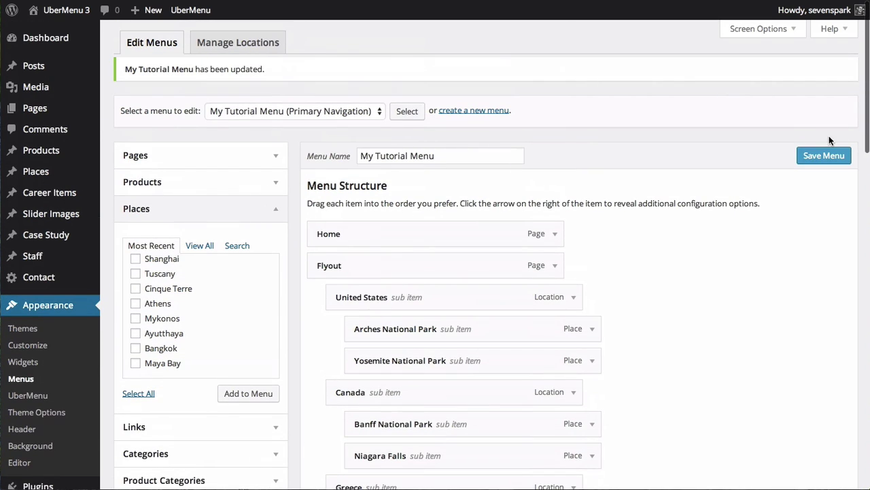
click(823, 155)
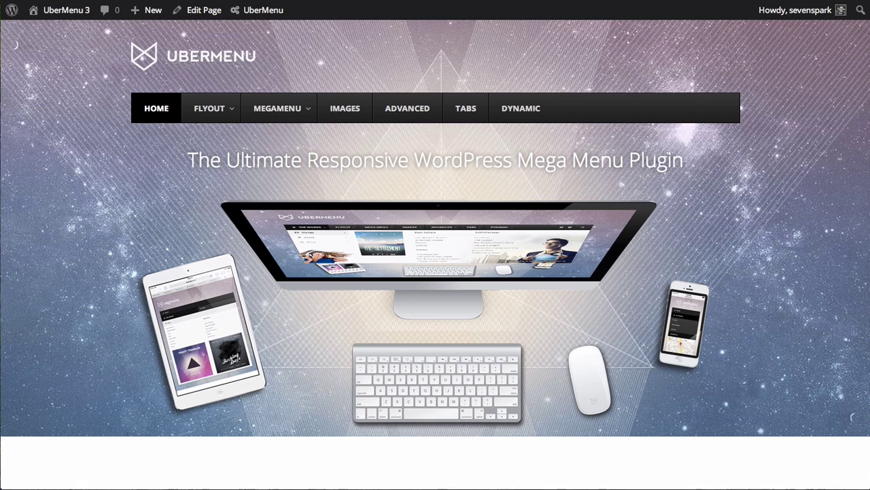
click(51, 10)
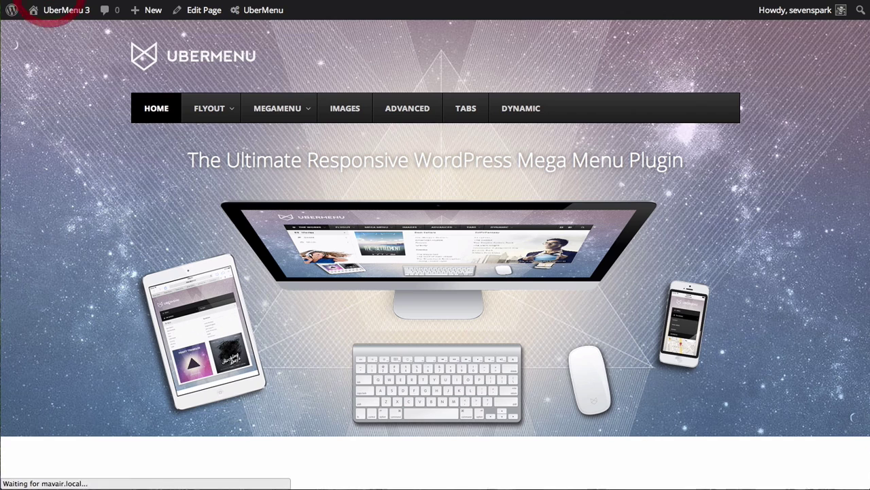
mouse_move(287, 113)
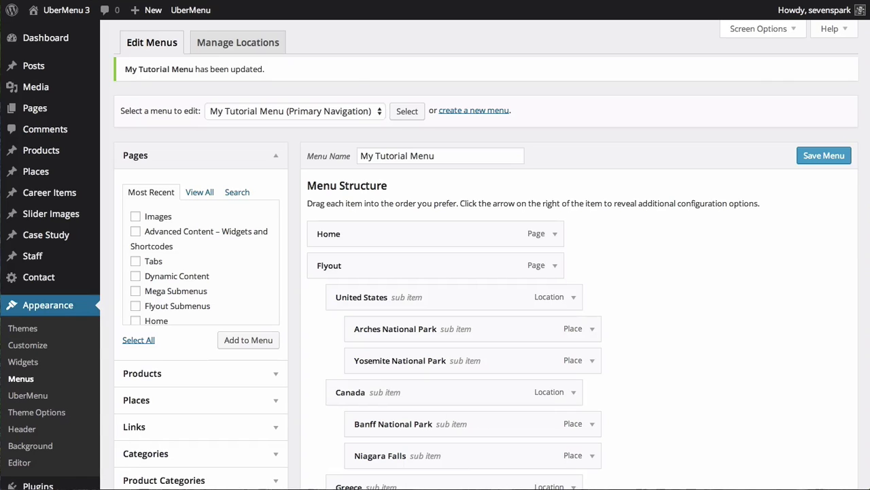
Bring up the MegaMenu item's UberMenu Submenu settings
scroll(381, 210, down, 3)
mouse_move(327, 177)
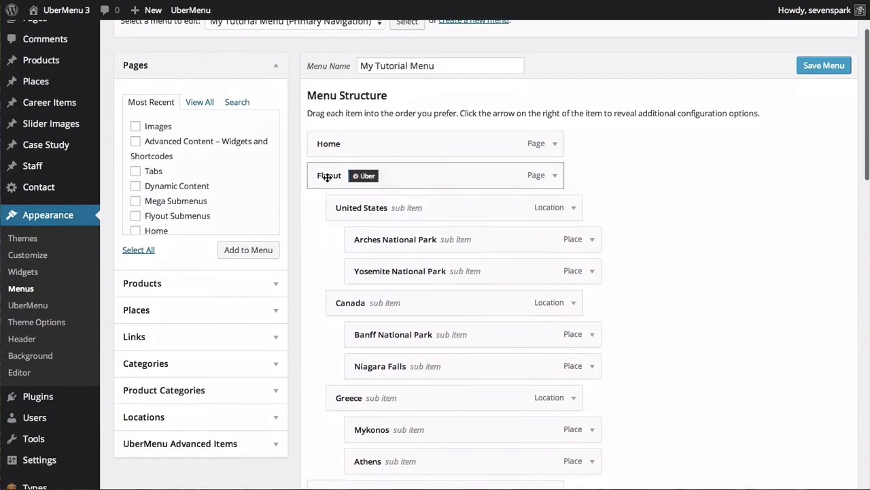
scroll(375, 164, down, 9)
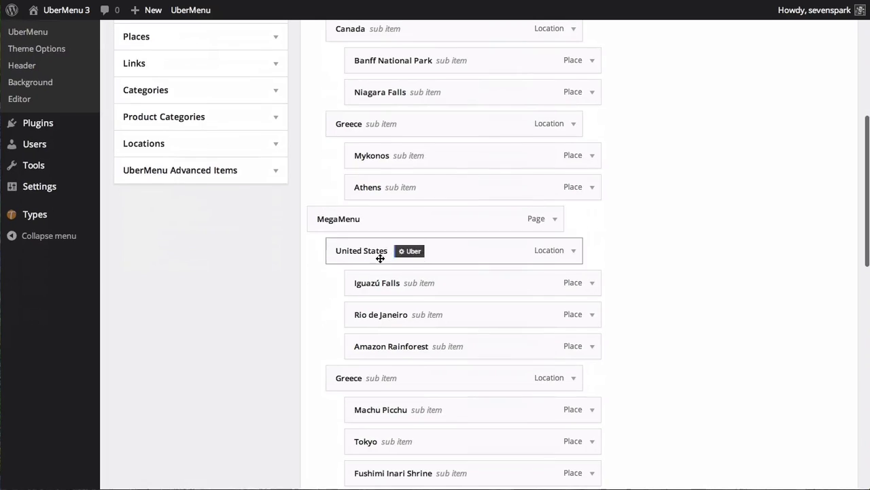
click(383, 219)
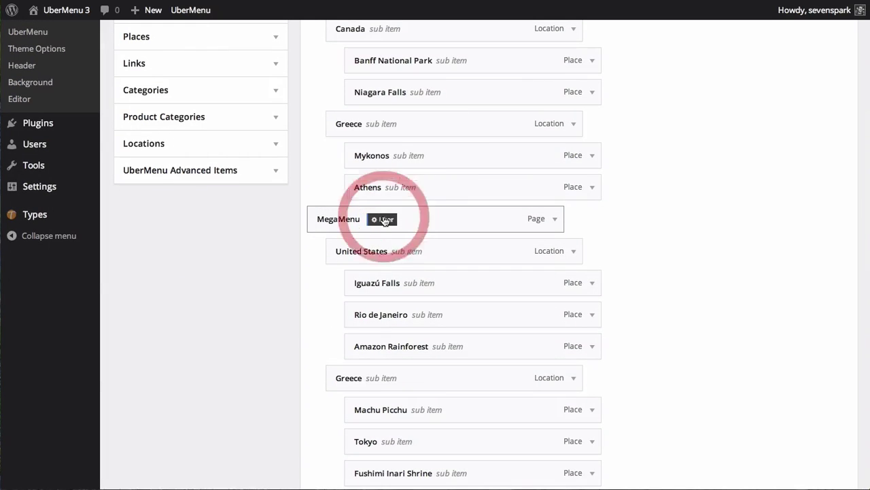
scroll(317, 261, down, 1)
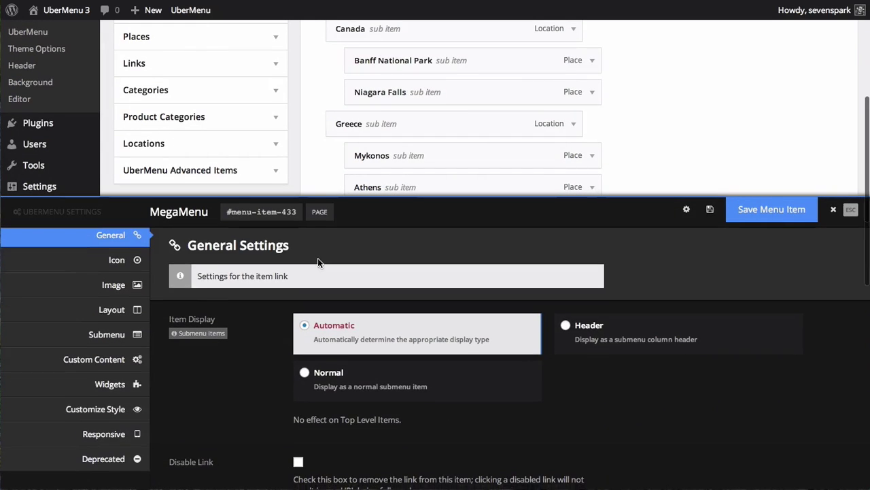
click(120, 331)
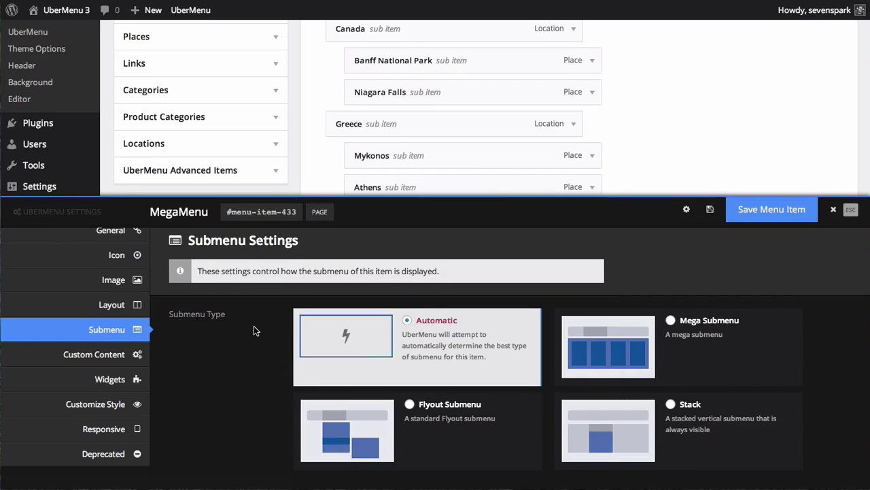
Set Submenu Column Default to 1/5 and save the MegaMenu item
scroll(254, 327, down, 3)
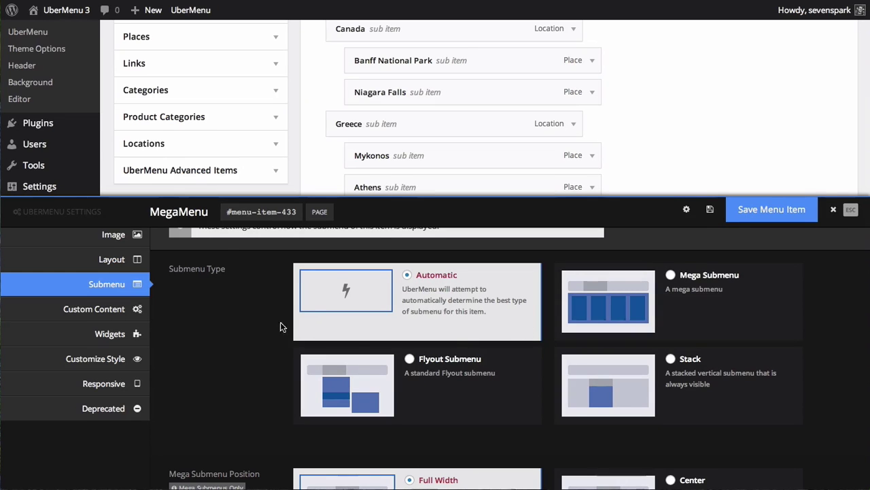
scroll(253, 310, down, 2)
scroll(252, 310, down, 7)
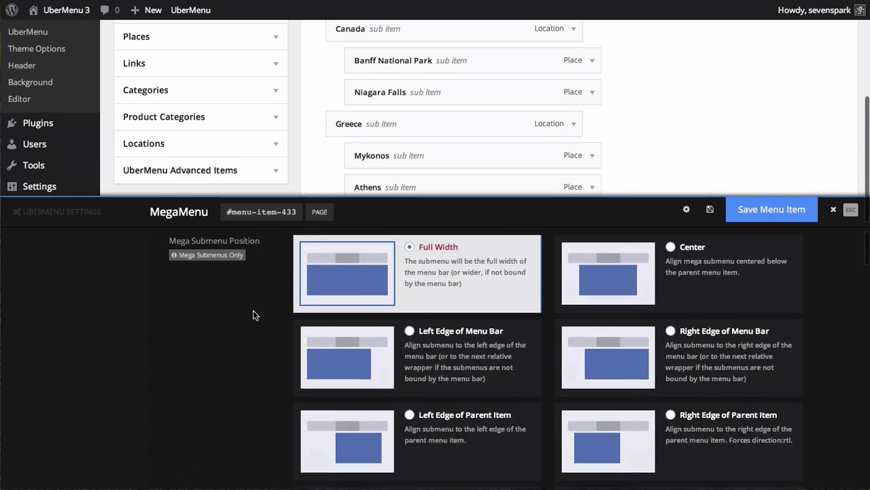
scroll(253, 314, down, 6)
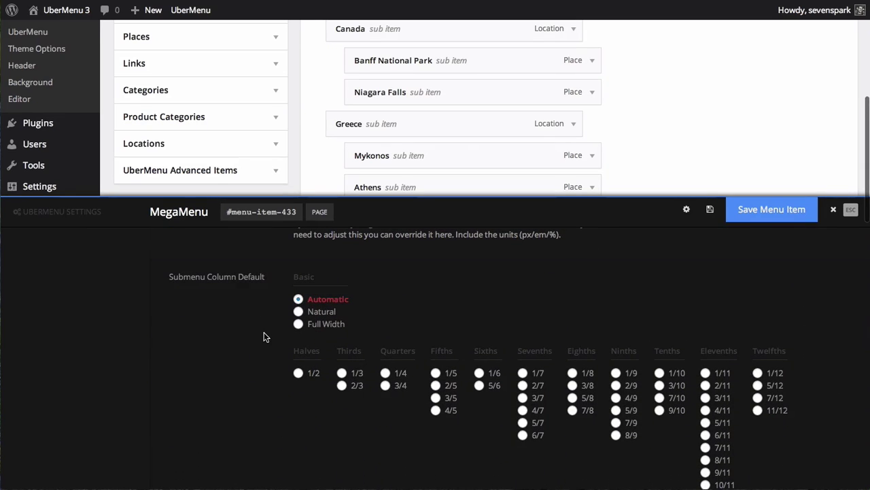
scroll(264, 332, down, 1)
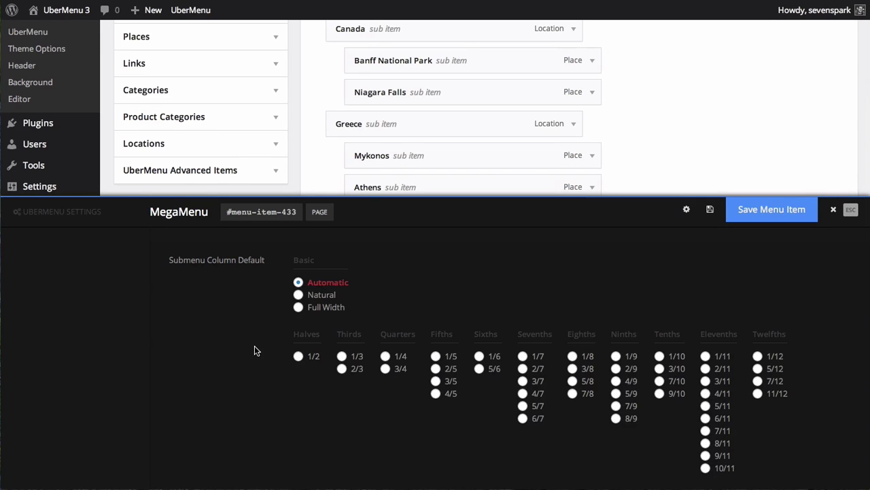
scroll(320, 329, down, 3)
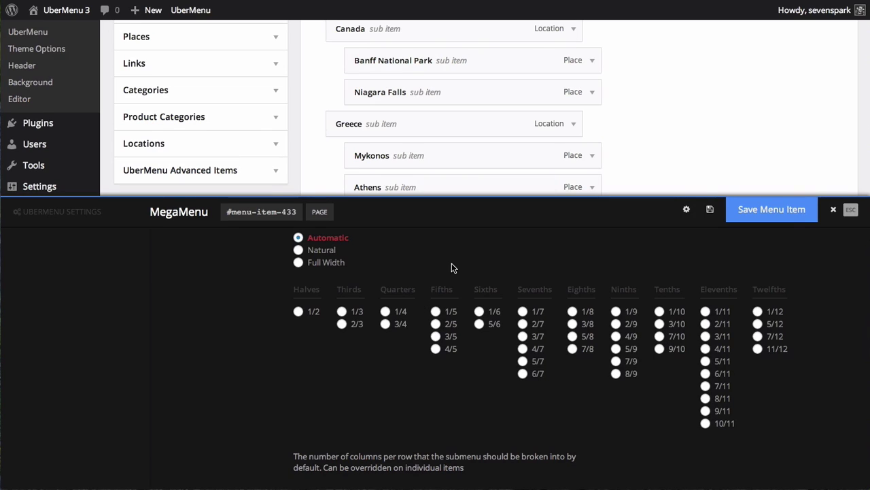
click(436, 312)
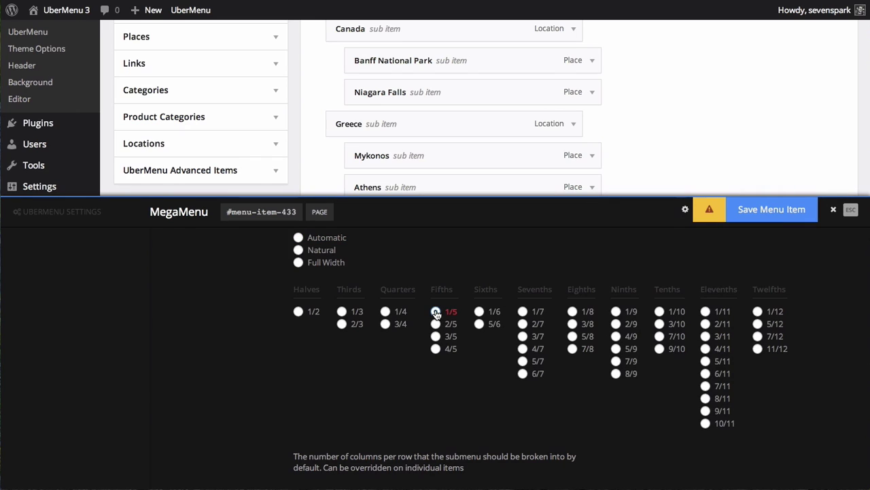
click(760, 211)
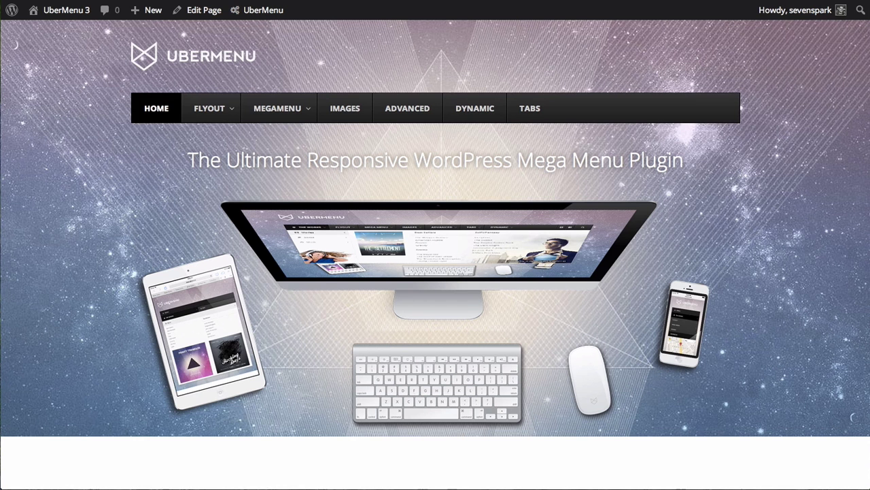
Reload the live site and view the MEGAMENU dropdown's five 1/5-width columns
key(super+r)
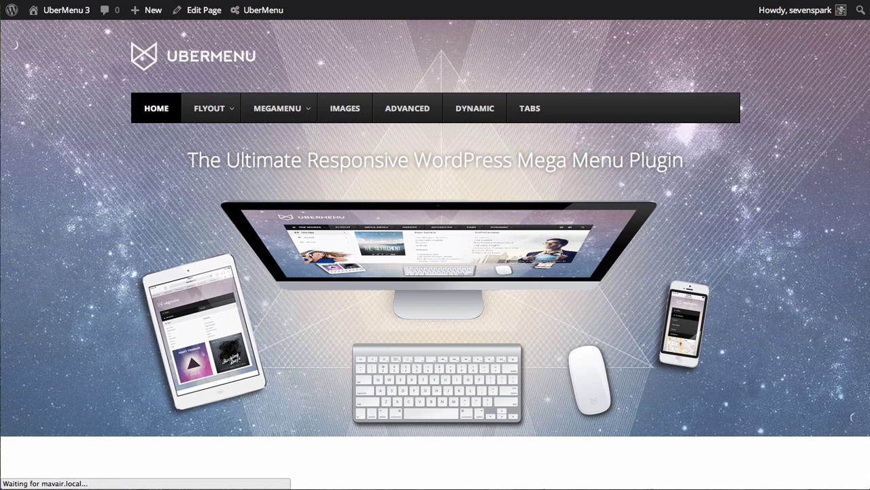
mouse_move(282, 109)
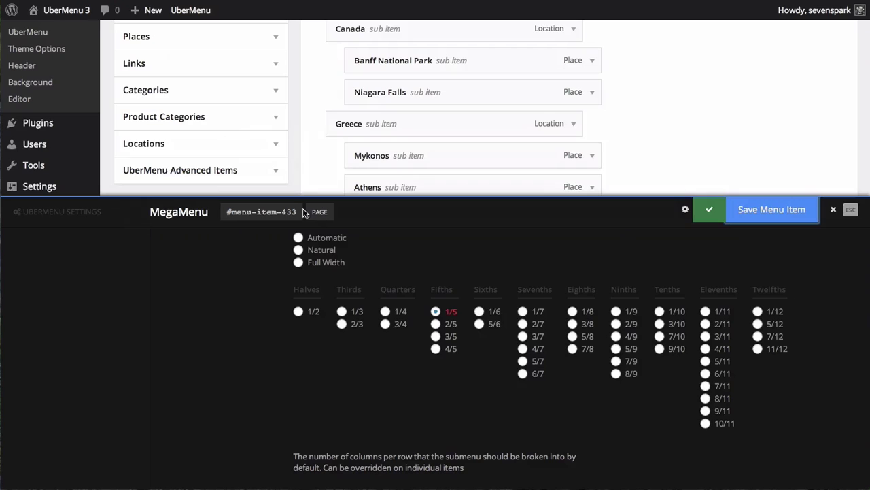
Change the MegaMenu item's default column width to 1/6 and save it
click(479, 312)
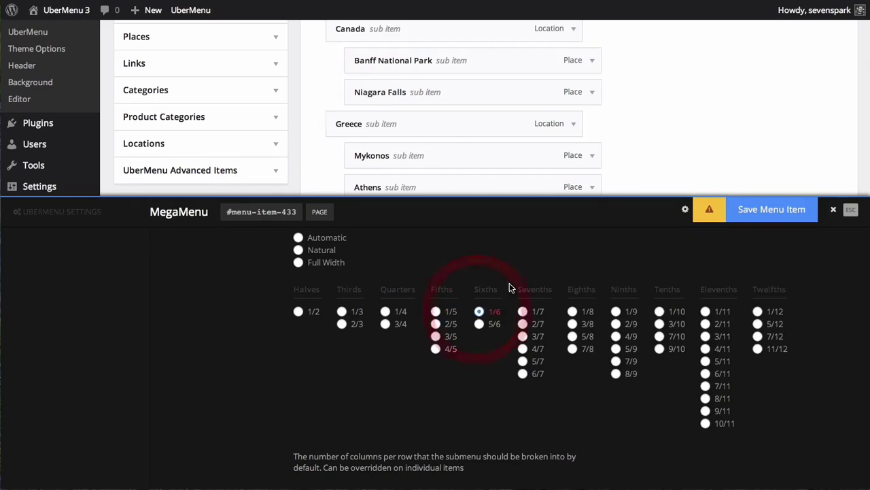
click(769, 215)
scroll(624, 126, down, 2)
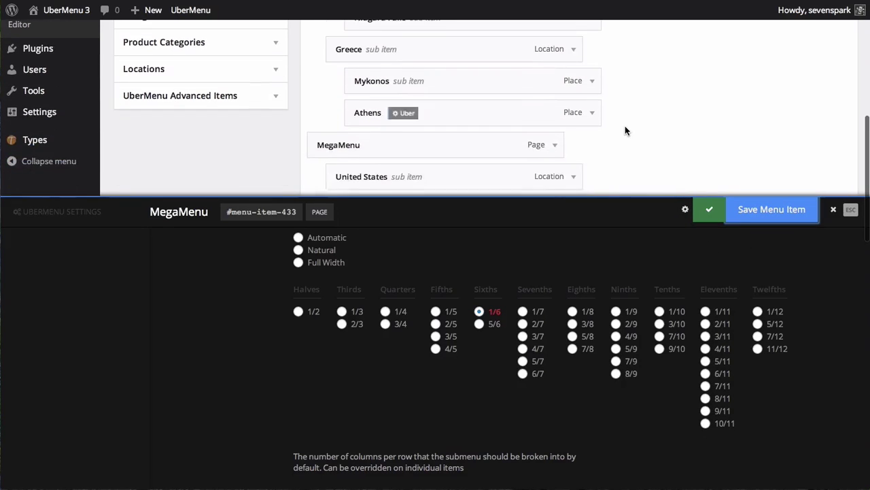
scroll(625, 130, down, 2)
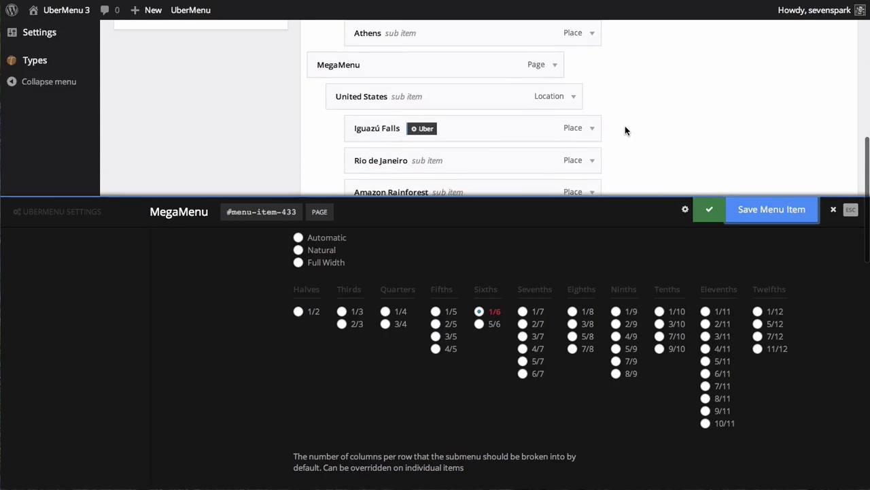
scroll(625, 131, down, 3)
scroll(625, 131, up, 2)
scroll(626, 131, down, 1)
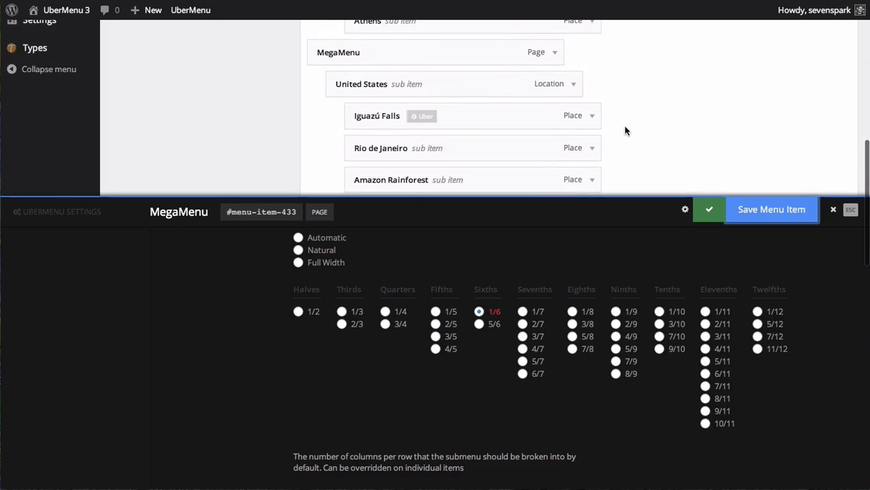
scroll(626, 131, up, 2)
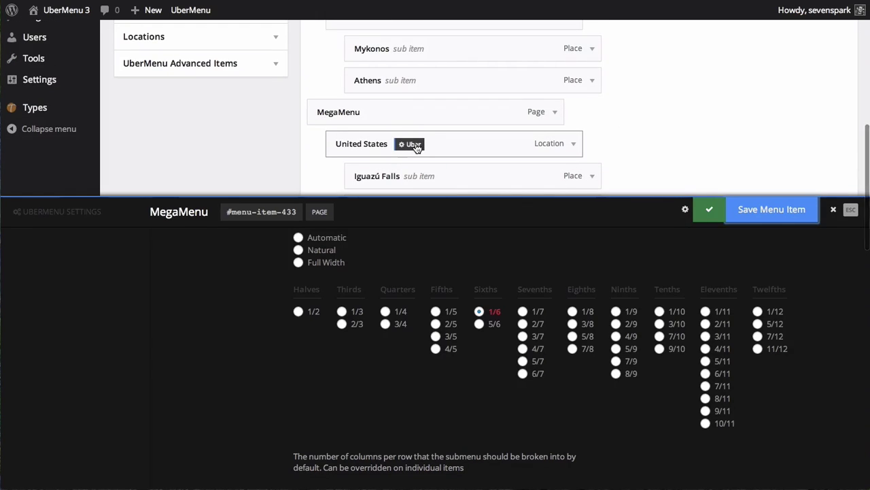
Set the United States item's Columns Width to 1/3 in its Layout settings and save
click(414, 145)
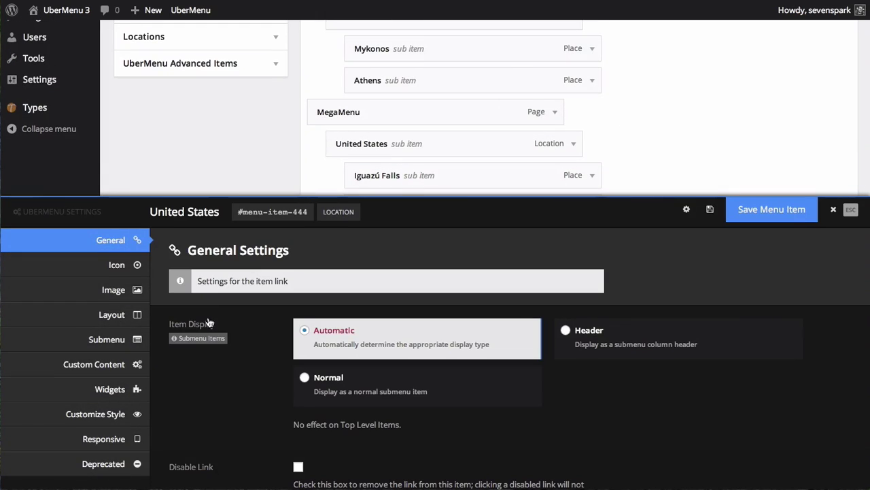
scroll(267, 356, down, 3)
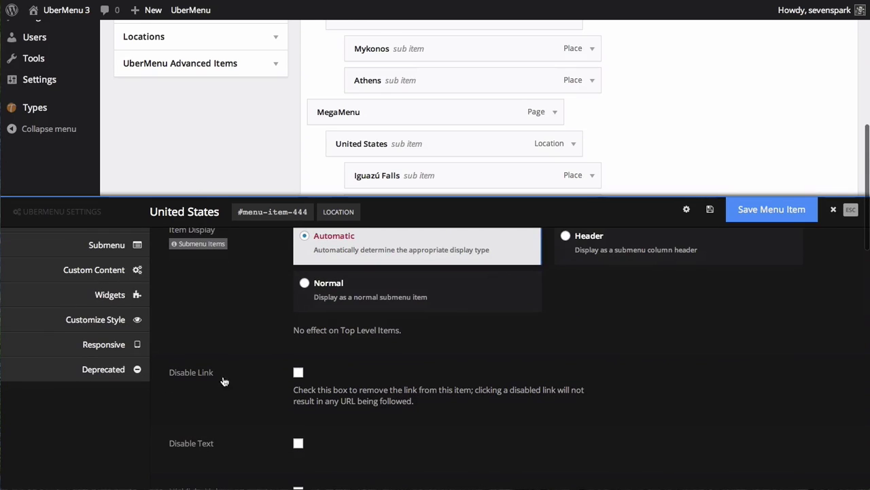
scroll(98, 353, up, 4)
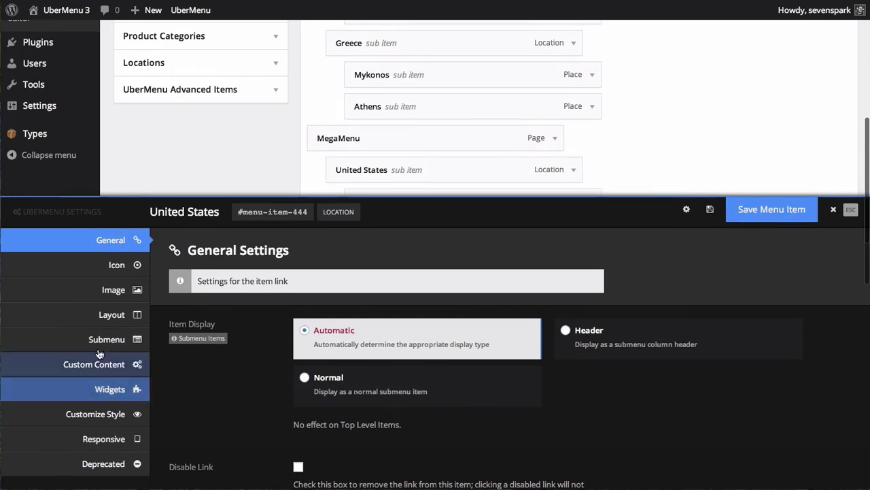
click(116, 314)
scroll(341, 314, down, 2)
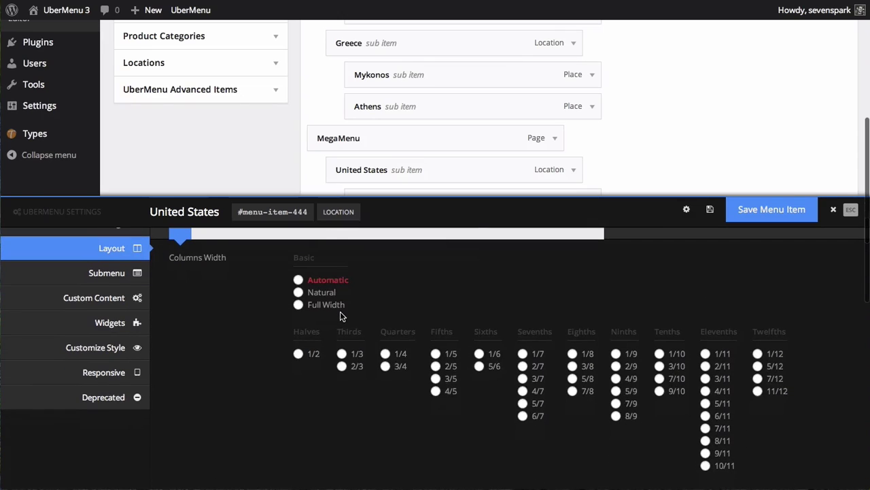
click(342, 354)
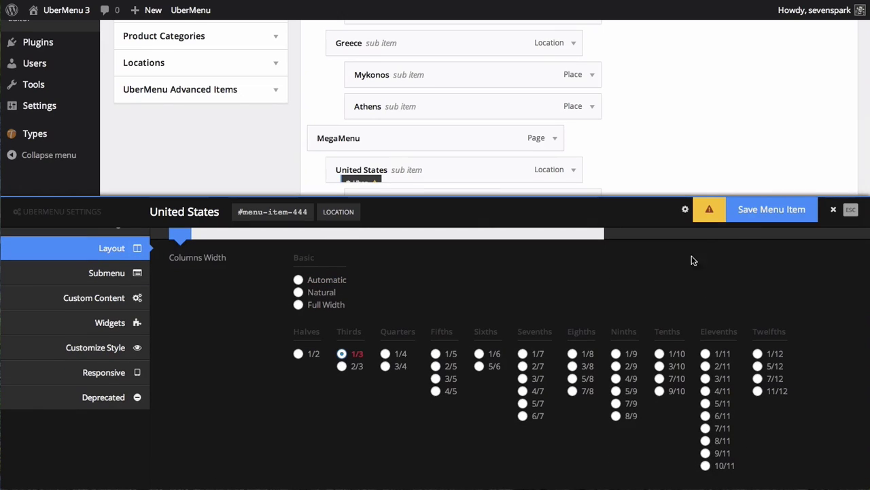
click(771, 209)
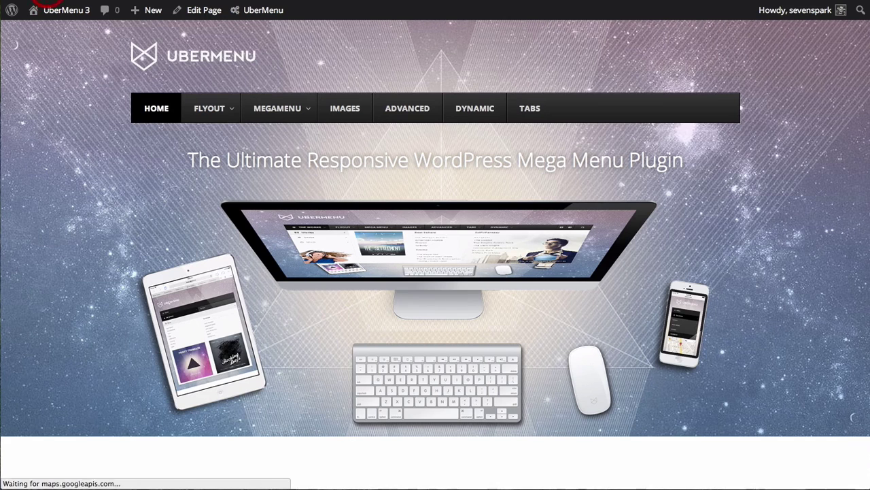
Preview the wider United States column, then reset its Columns Width to Automatic
mouse_move(286, 104)
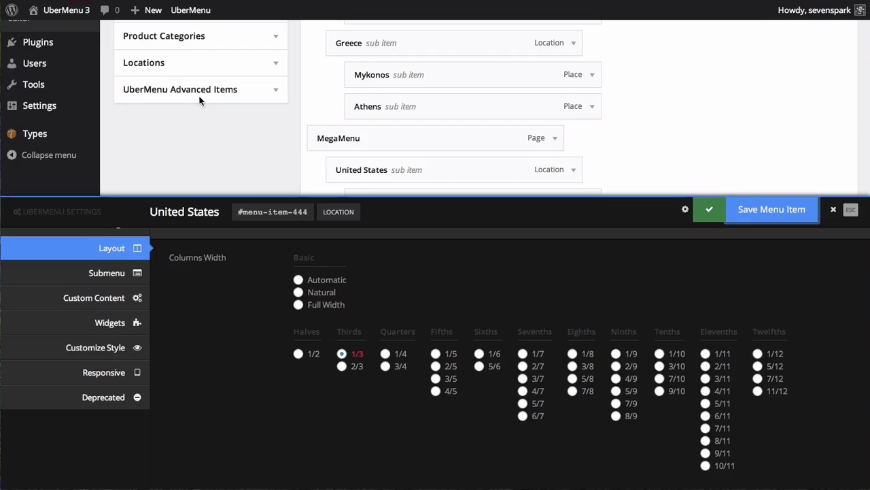
click(298, 279)
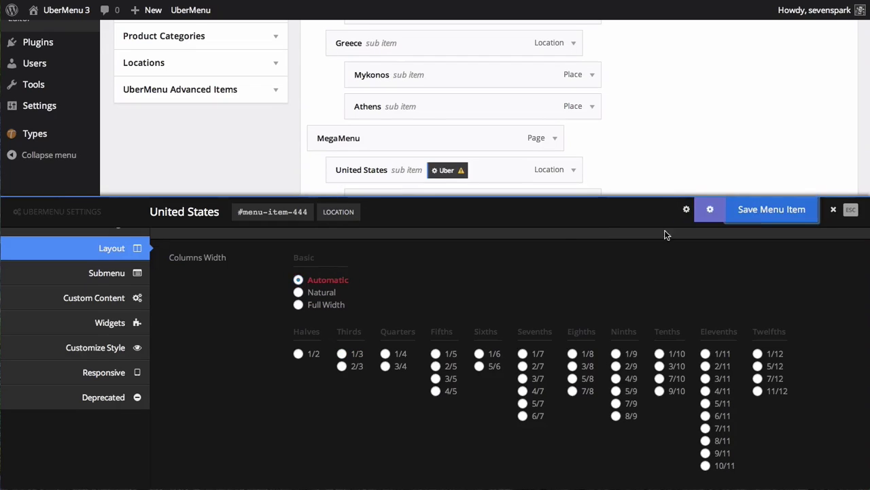
Reset MegaMenu's Submenu Column Default to Automatic and save the item
click(375, 119)
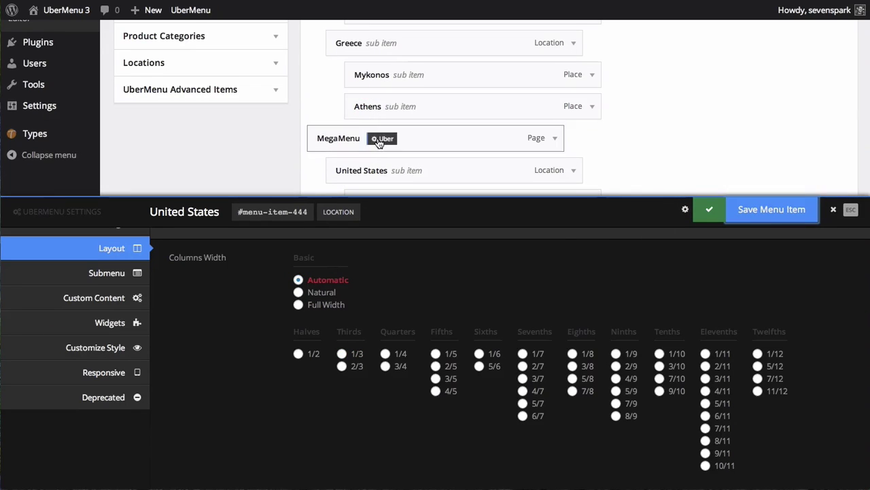
click(375, 140)
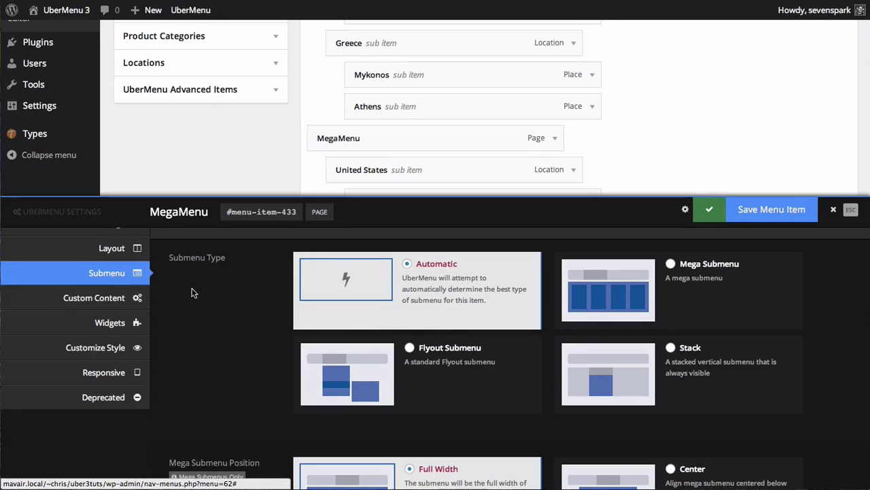
scroll(197, 296, down, 3)
scroll(271, 309, down, 10)
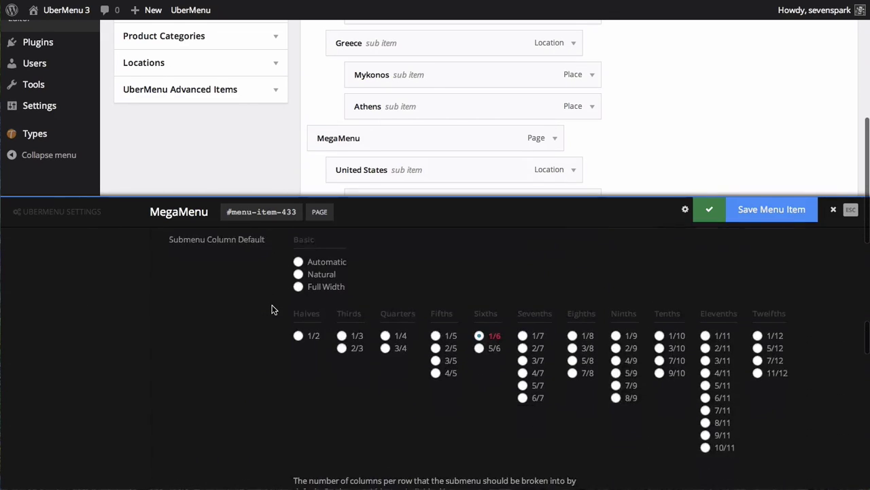
click(302, 248)
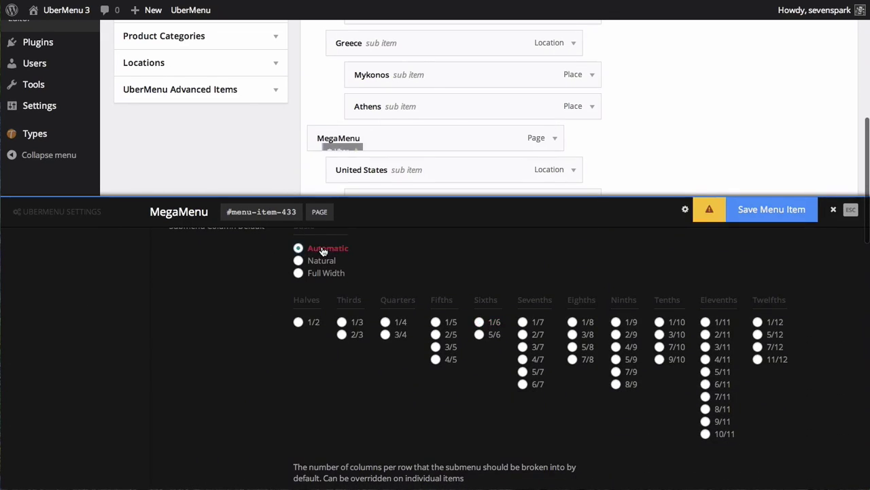
click(742, 209)
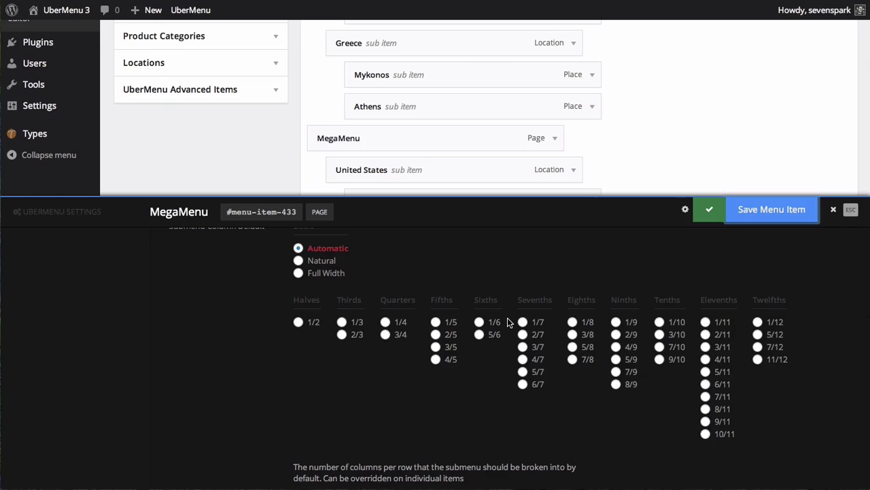
Set Mega Submenu Position to Center and save the MegaMenu item
scroll(342, 319, up, 6)
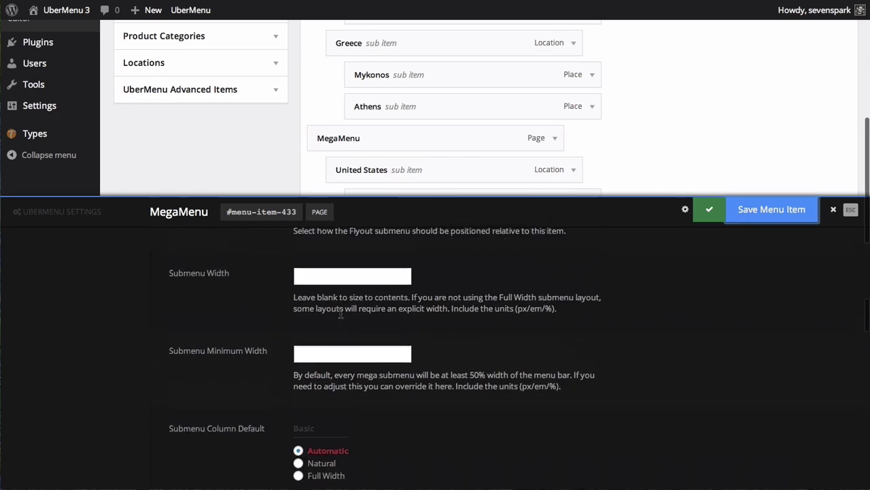
scroll(346, 318, up, 10)
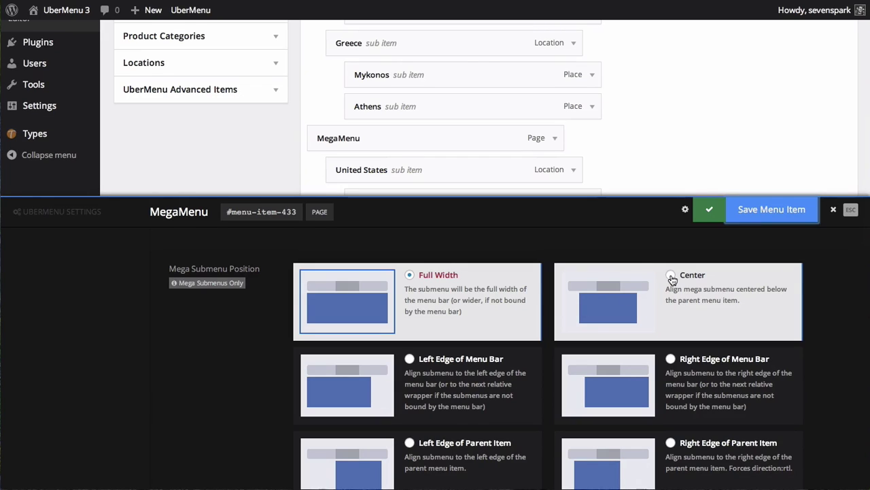
click(671, 276)
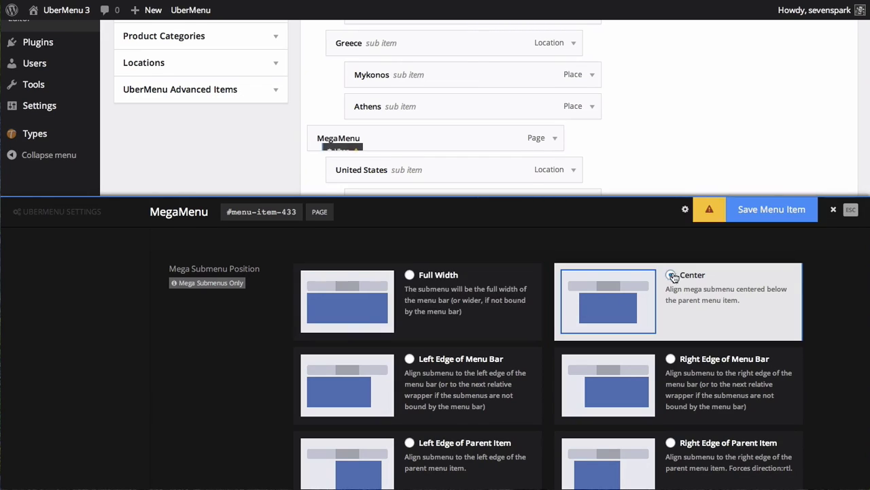
click(763, 210)
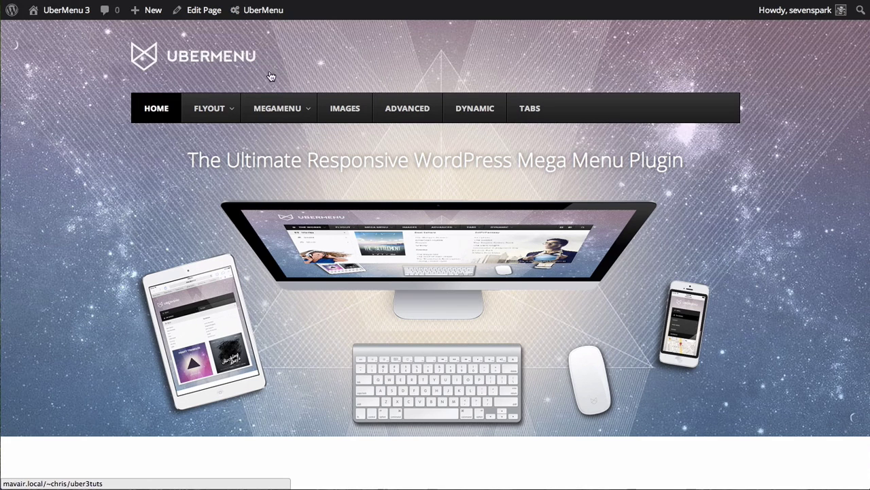
Preview the centered mega menu, then set Mega Submenu Position to Left Edge of Parent Item and save
mouse_move(276, 107)
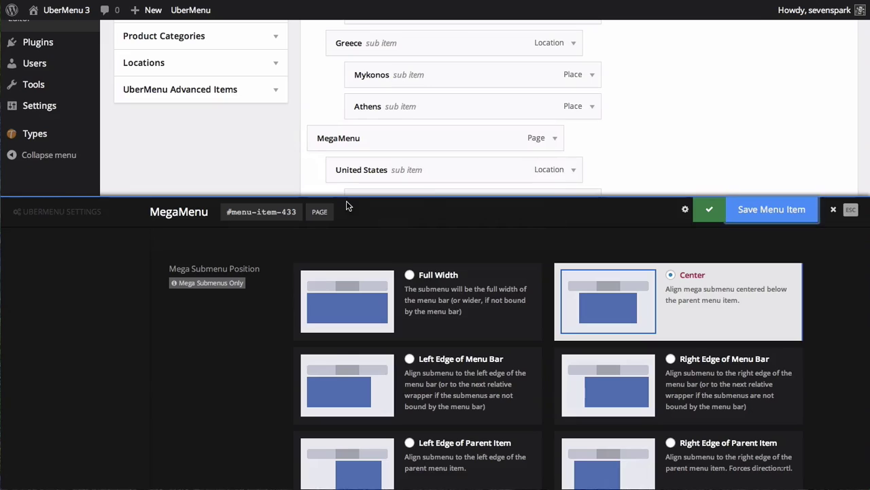
scroll(405, 310, down, 3)
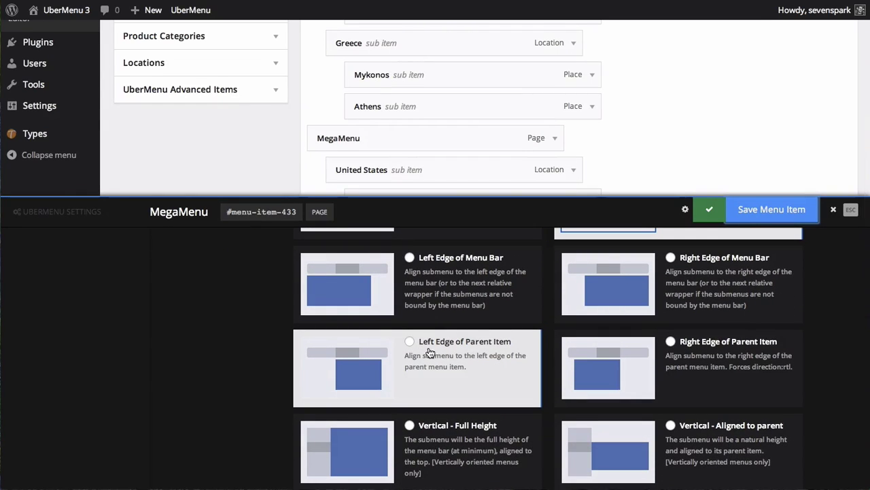
click(425, 353)
click(772, 209)
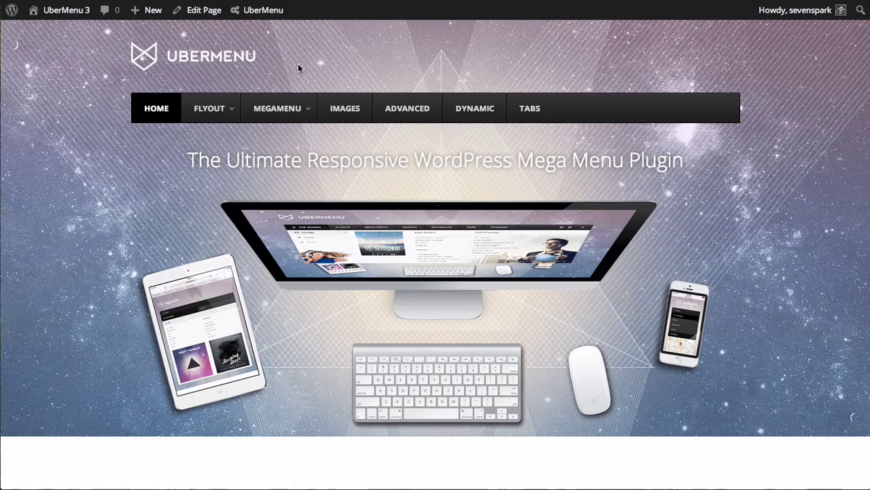
View the front-end mega submenu now aligned with MEGAMENU's left edge
mouse_move(298, 109)
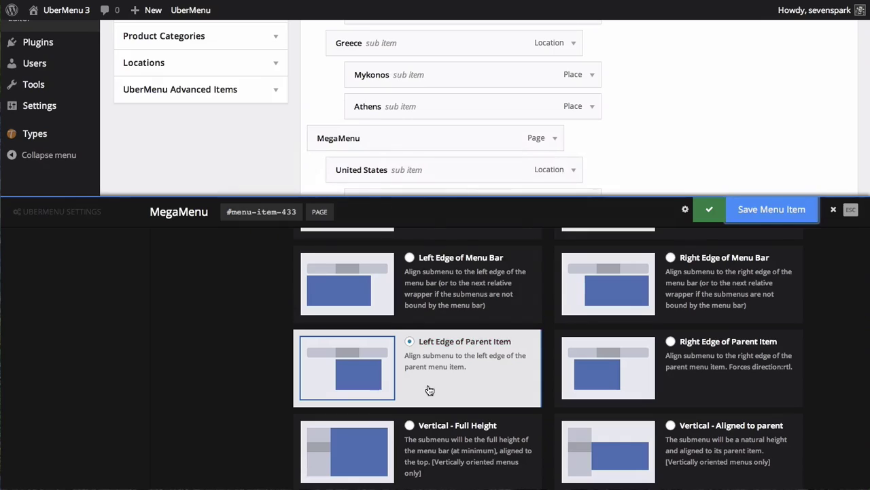
Scroll through the Mega Submenu Position choices, leaving Left Edge of Parent Item selected
scroll(430, 389, up, 2)
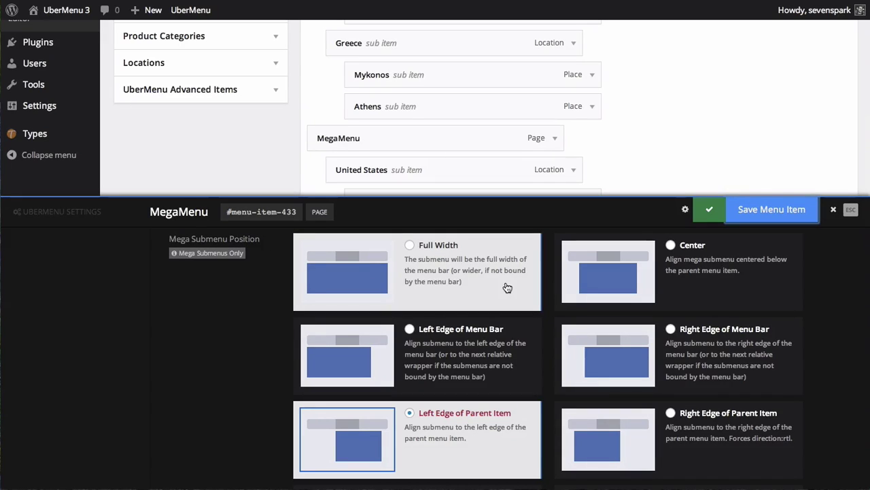
scroll(507, 287, down, 3)
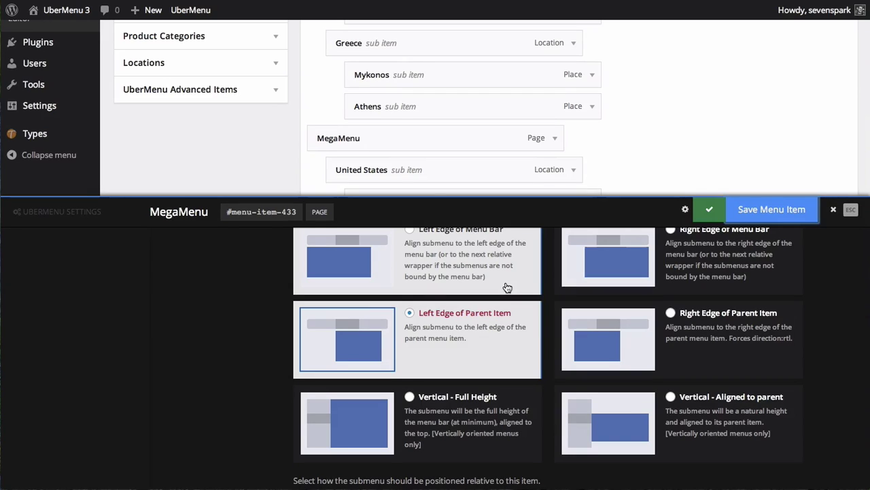
scroll(507, 288, up, 1)
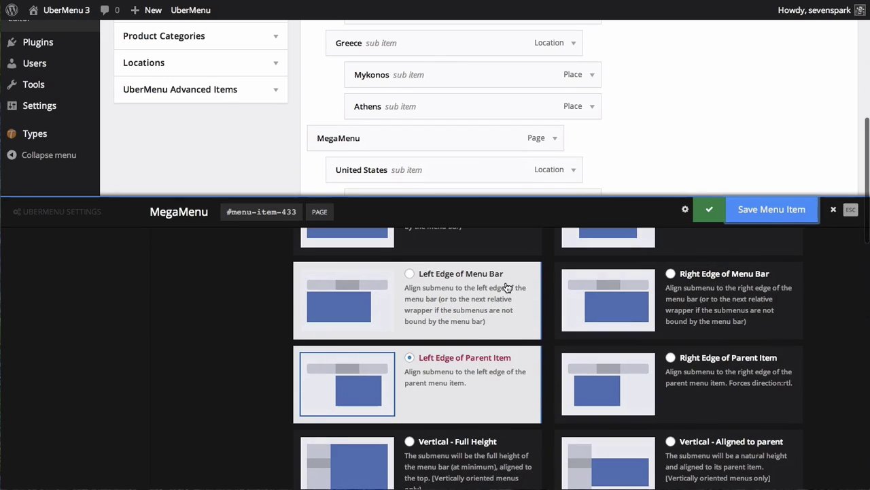
scroll(507, 287, up, 1)
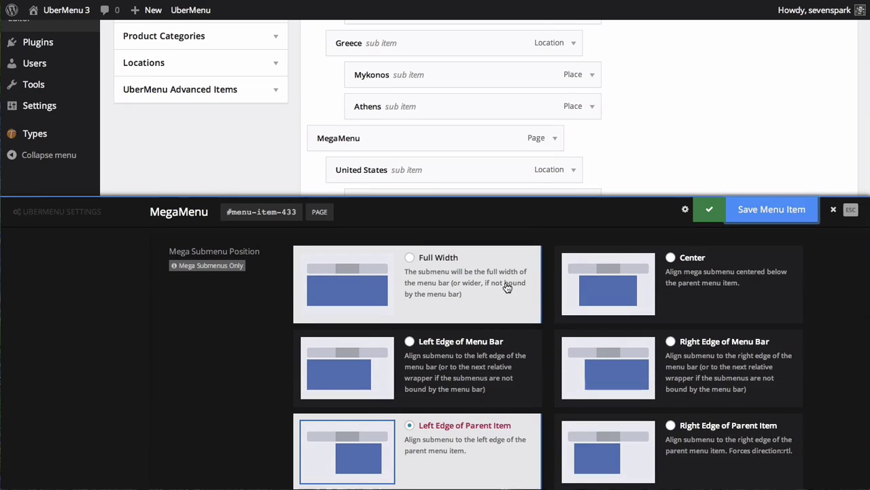
scroll(507, 287, up, 1)
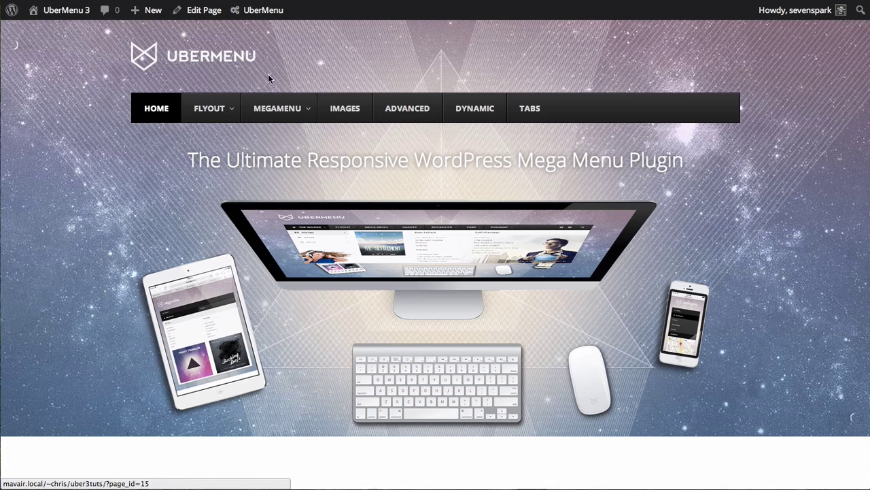
Preview the MEGAMENU dropdown on the live front page
mouse_move(286, 120)
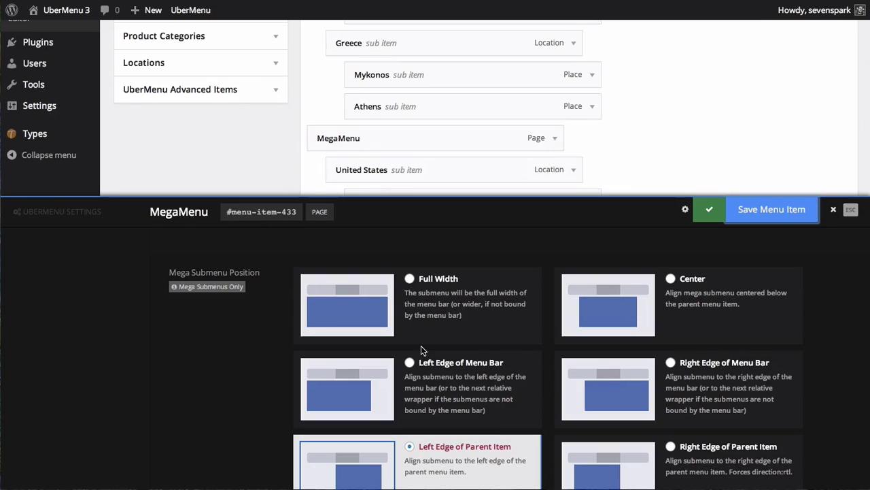
Give MegaMenu 1/5 default submenu columns and a 600px submenu width, then save the item
scroll(421, 346, up, 3)
scroll(421, 345, down, 10)
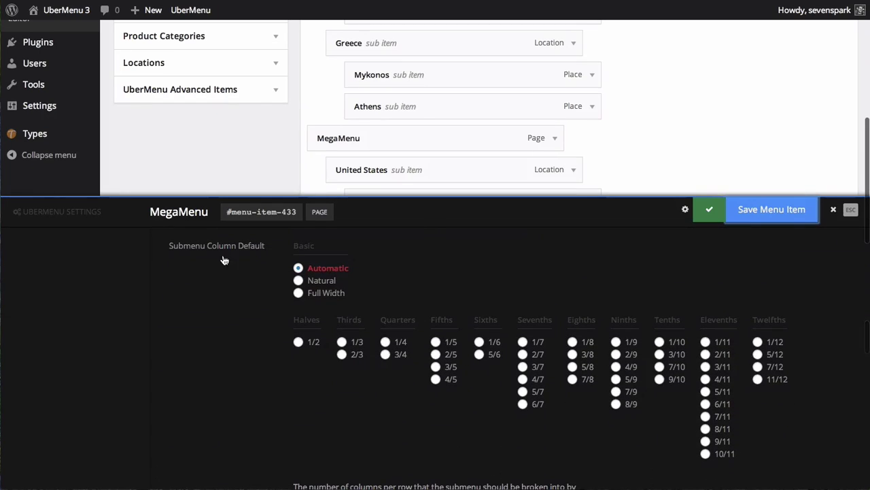
click(443, 343)
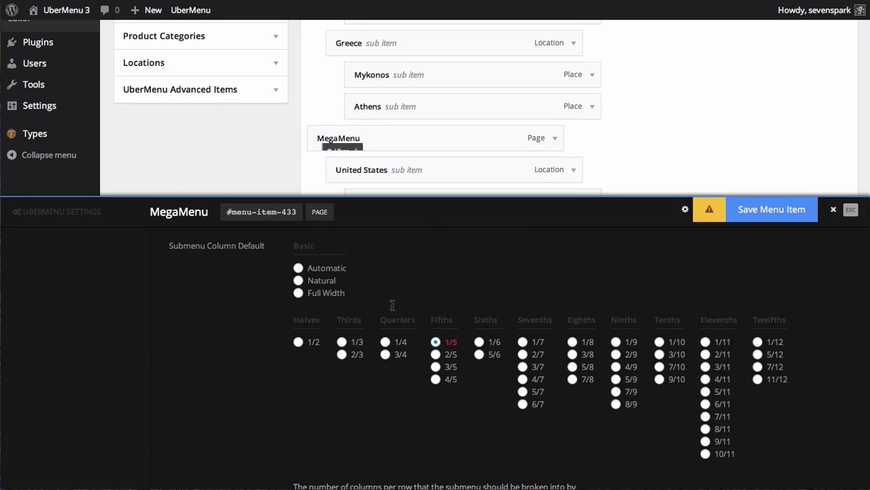
scroll(381, 294, down, 3)
scroll(381, 294, down, 8)
right_click(381, 293)
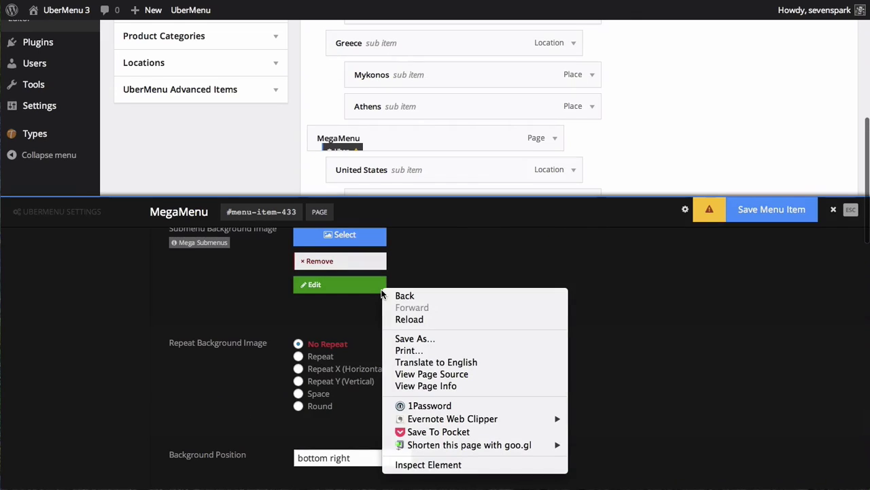
click(456, 272)
scroll(456, 272, down, 10)
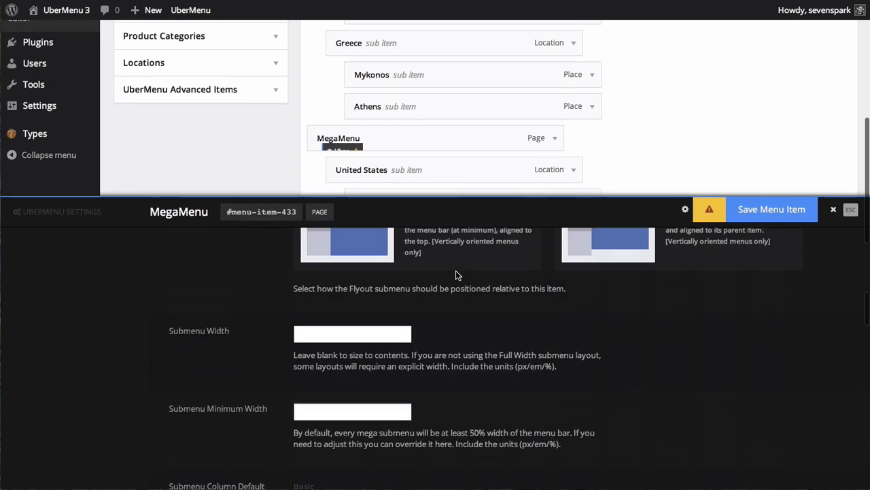
click(338, 336)
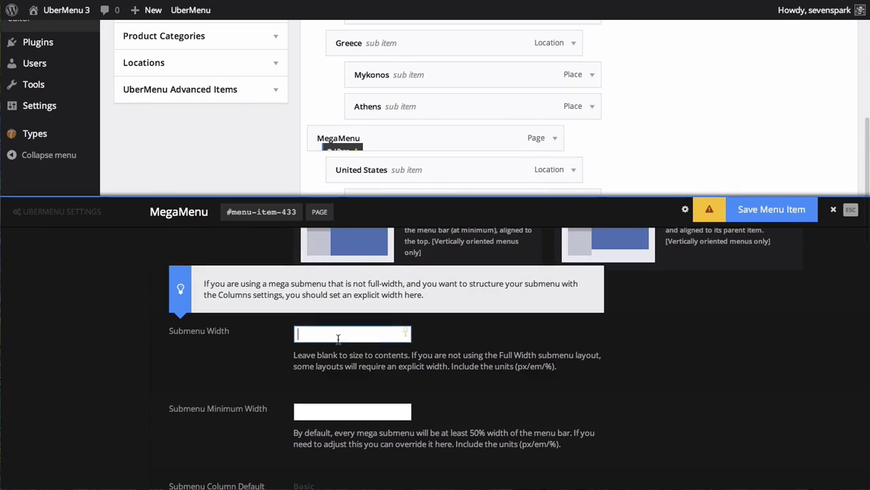
text(600)
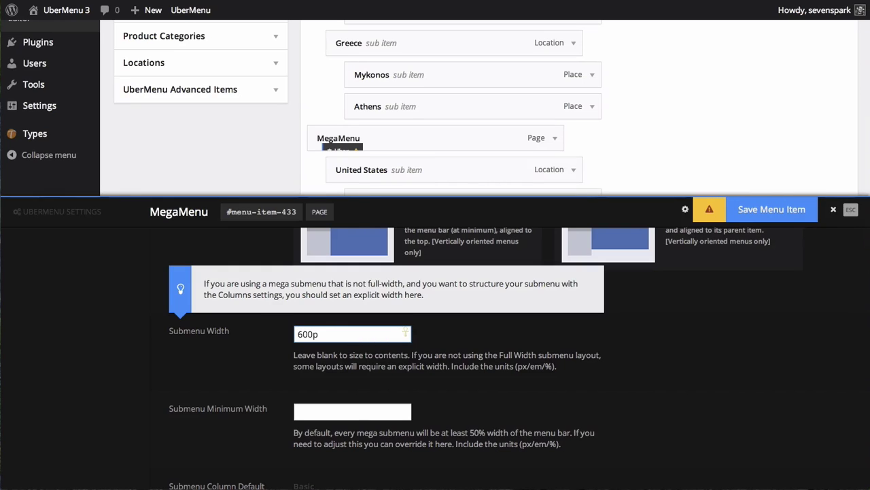
click(755, 210)
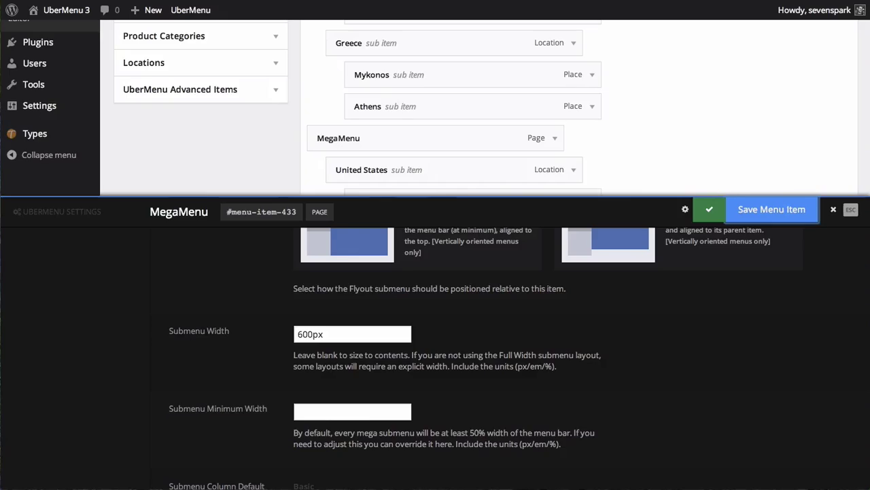
key(ctrl+Tab)
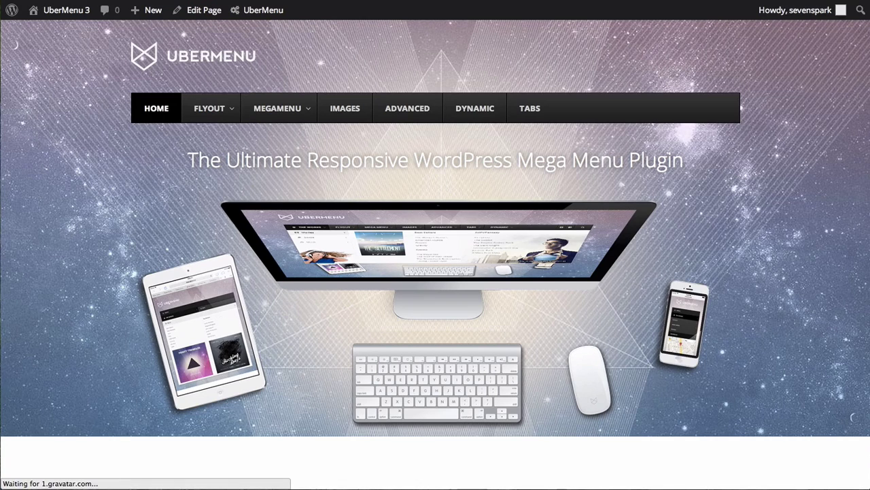
Preview MegaMenu's five location columns in the narrower 600px dropdown on the live site
mouse_move(282, 112)
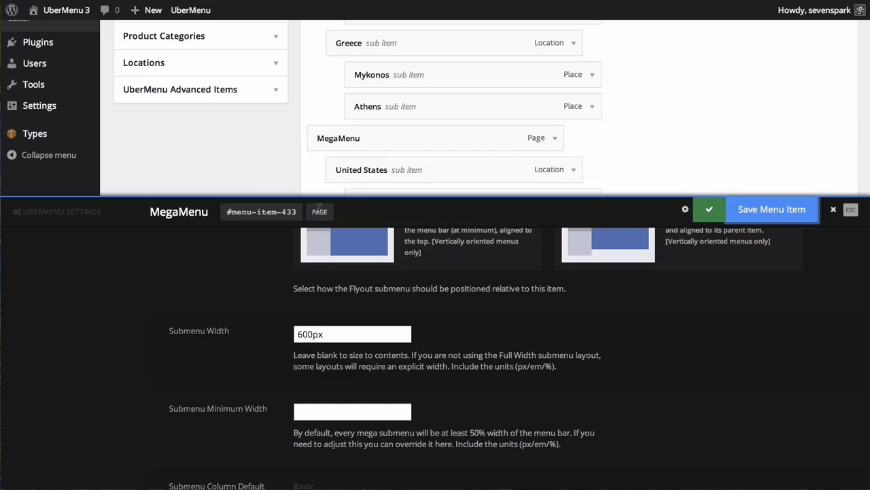
Change the submenu width from 600px to 800px, save, and preview the wider dropdown
mouse_move(299, 335)
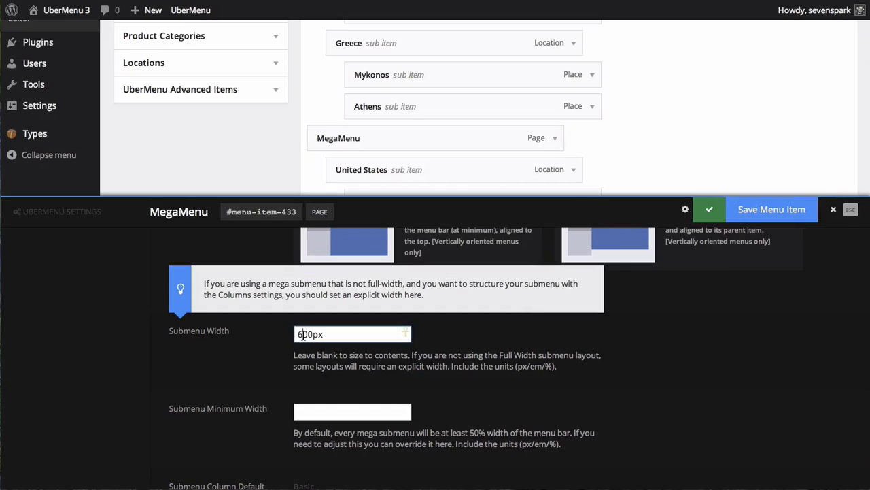
drag(298, 334, 303, 335)
text(8)
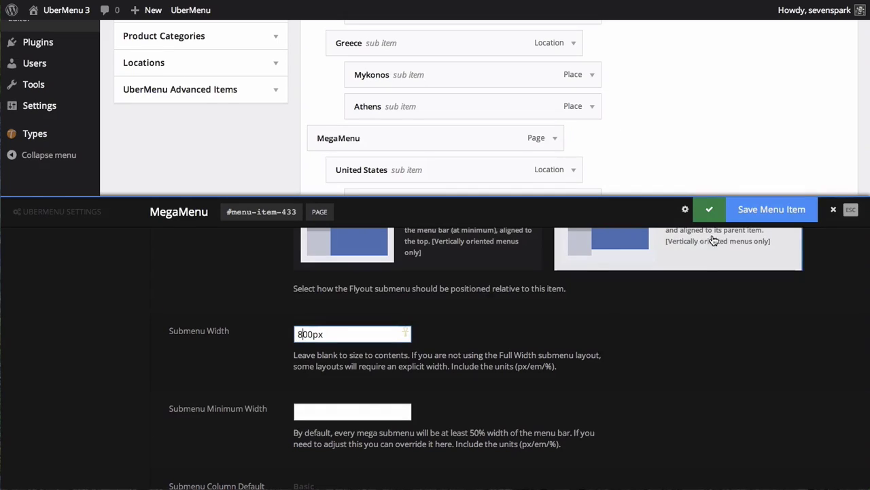
click(766, 213)
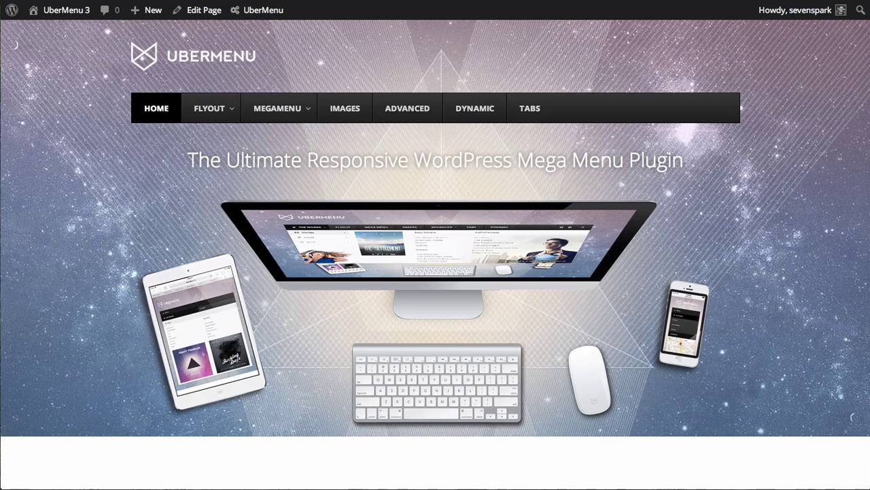
click(41, 3)
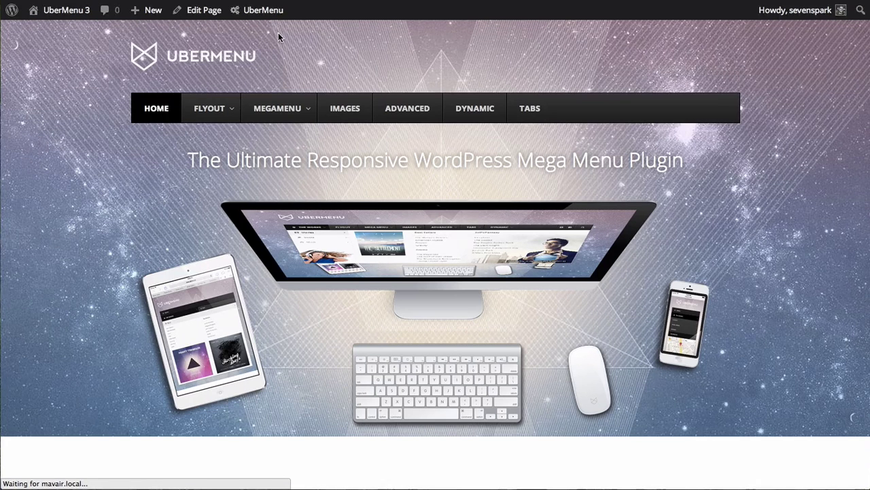
mouse_move(282, 114)
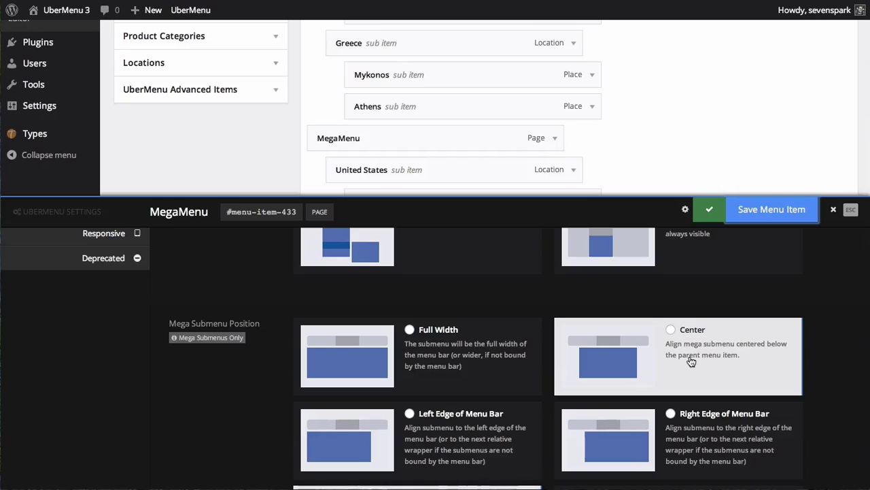
Set Mega Submenu Position to Center and save the MegaMenu item
click(691, 361)
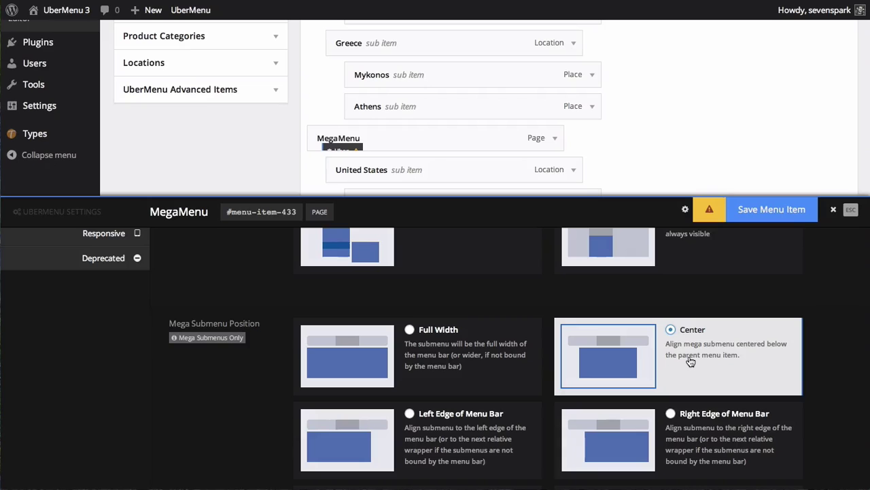
click(775, 209)
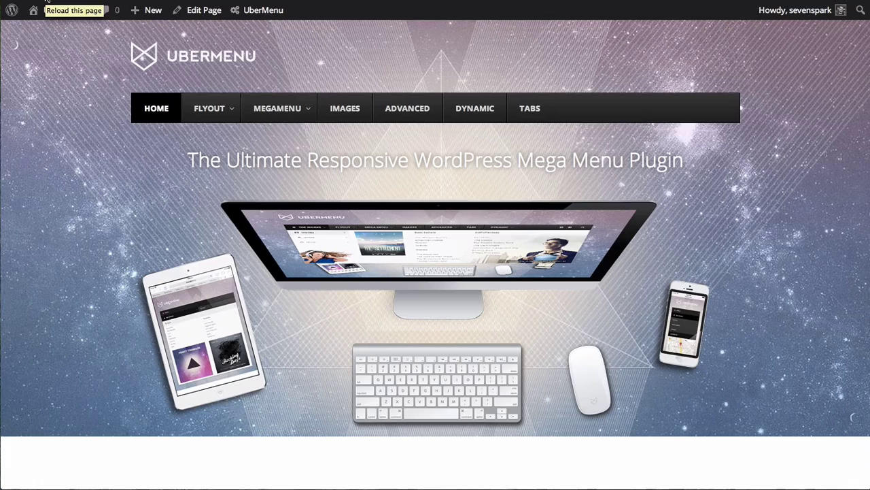
click(46, 2)
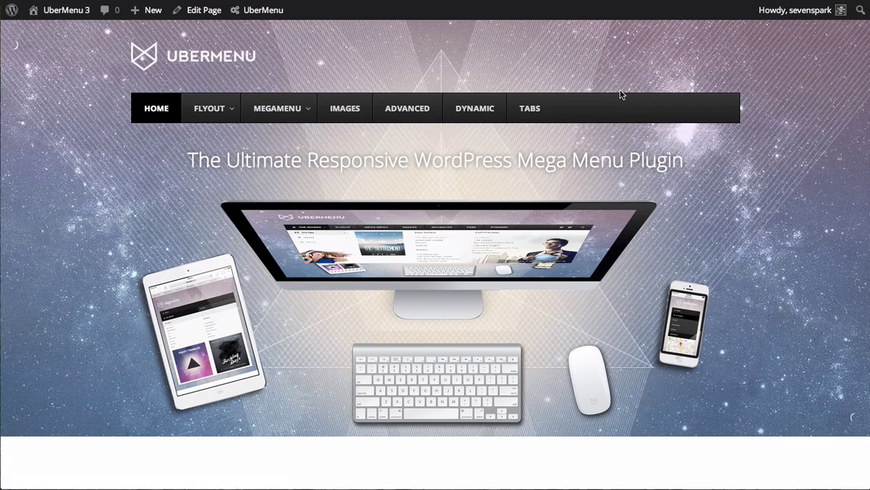
mouse_move(271, 107)
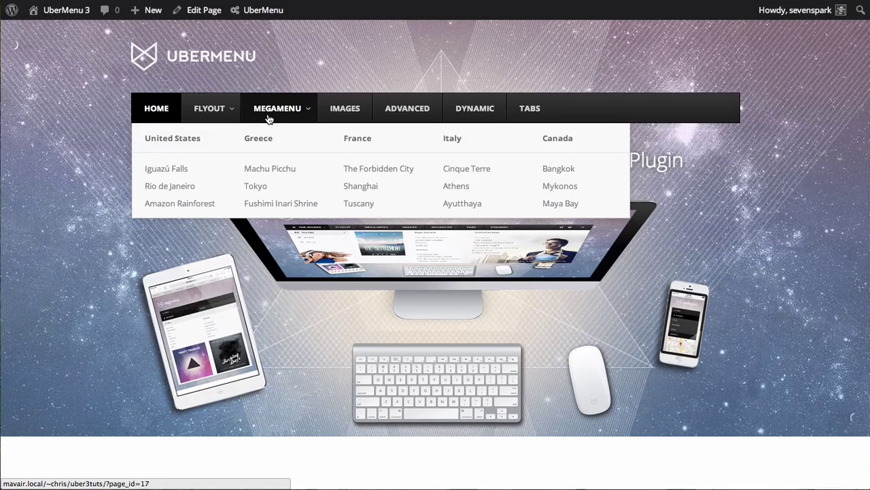
Set Bound Submenu To Unbounded under Position & Layout, save, and reload the front end
click(250, 13)
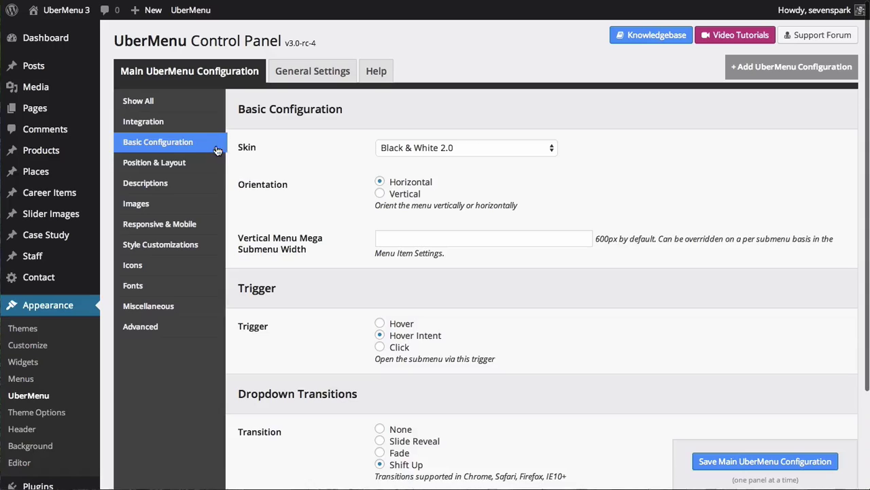
click(175, 169)
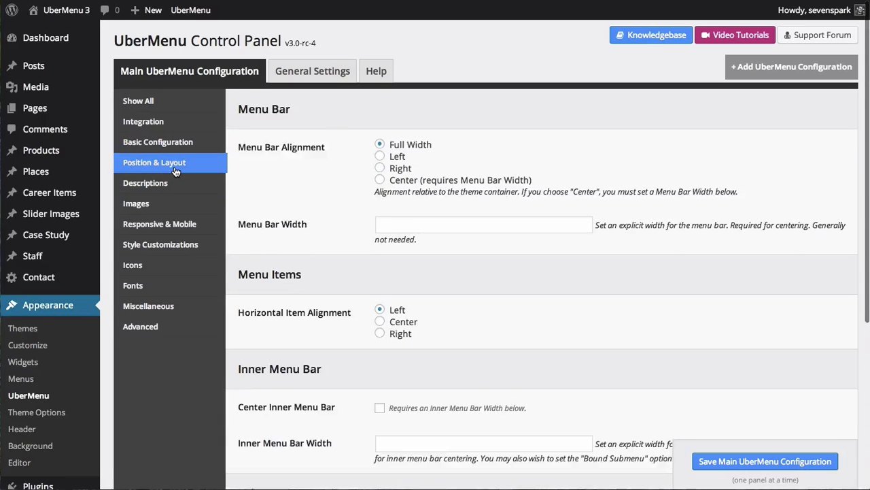
scroll(332, 199, down, 5)
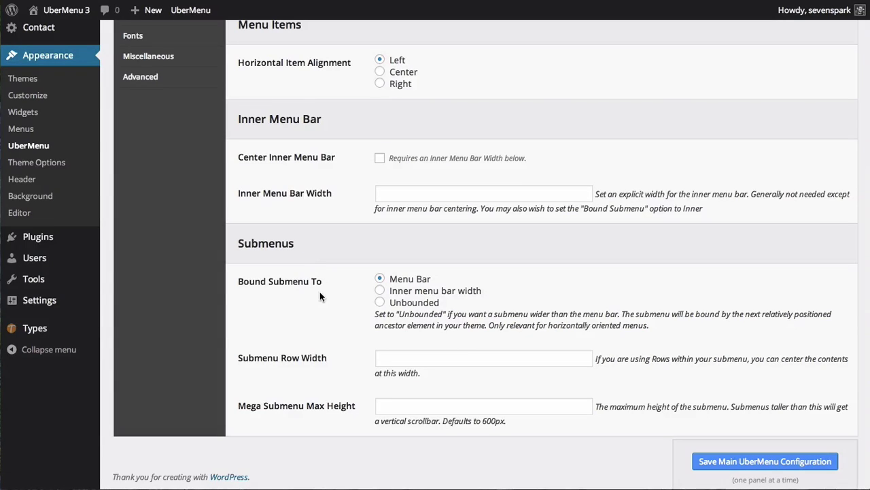
click(379, 302)
click(723, 461)
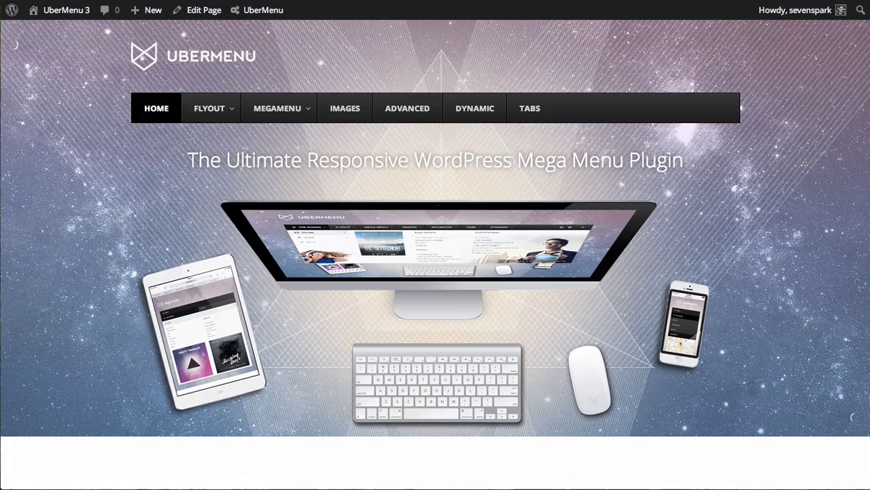
key(super+r)
Show the 800px five-column MEGAMENU dropdown extending past the menu bar's left edge
mouse_move(280, 110)
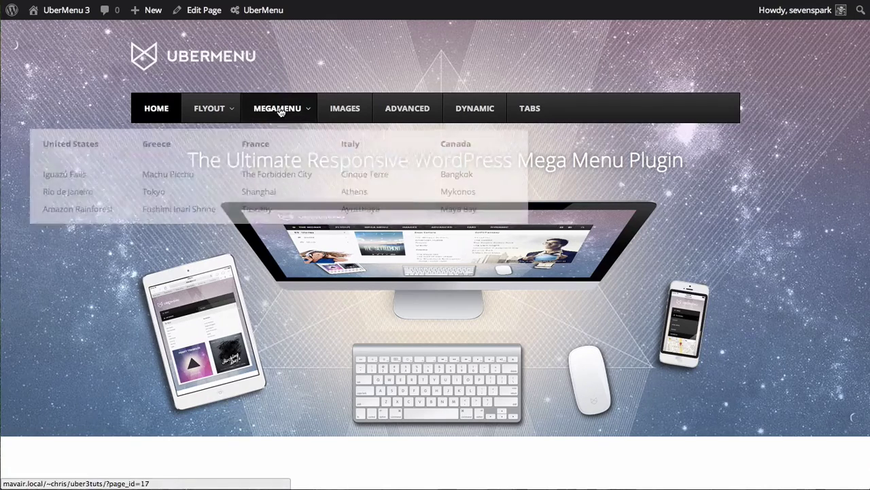